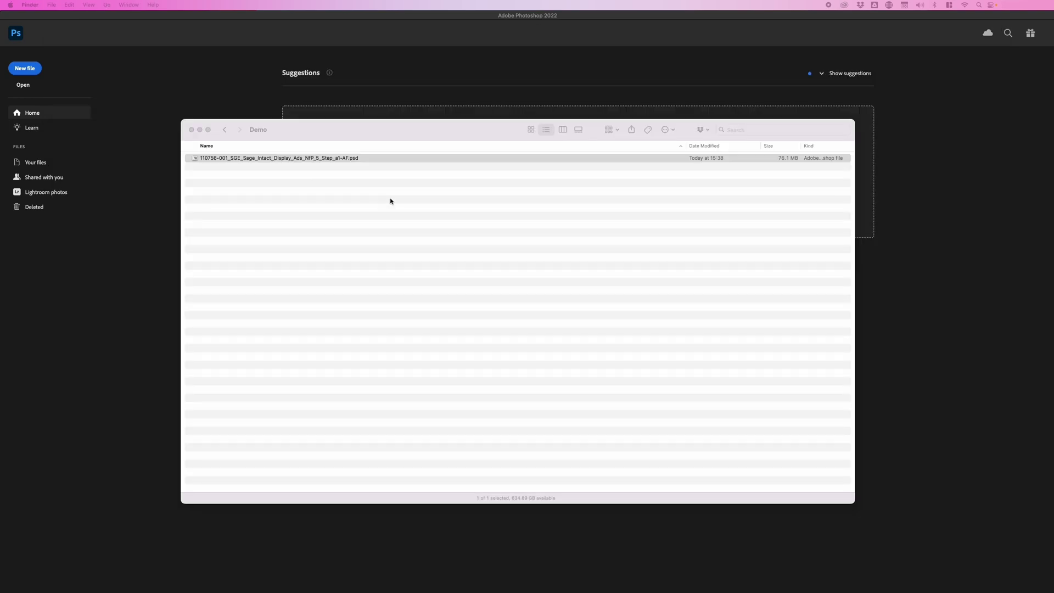
Step: Bring the Finder window showing the Demo folder's display-ads PSD to the front
left_click(365, 163)
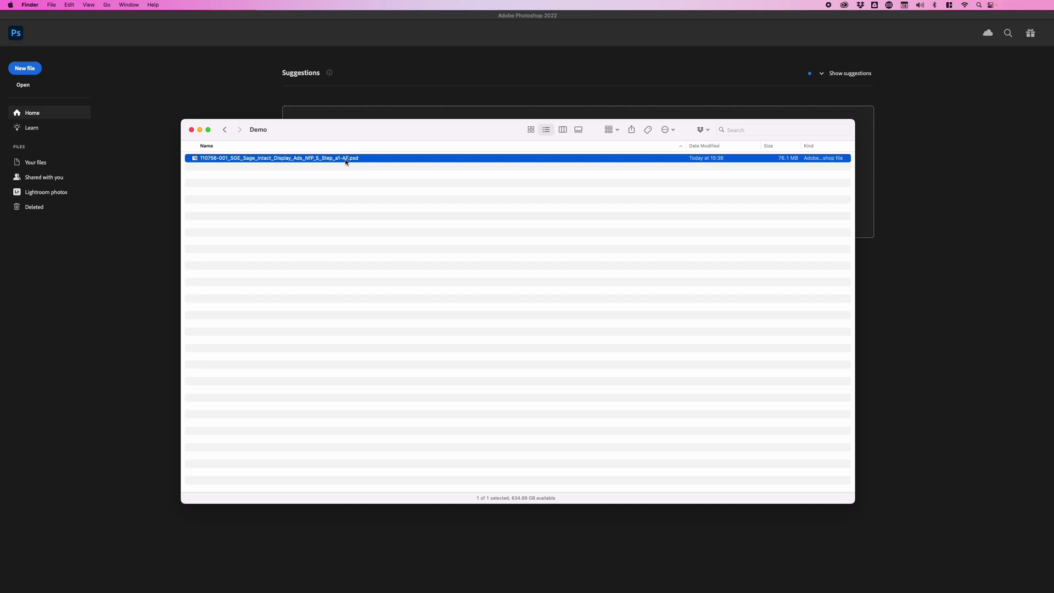
Step: Open the display-ads PSD in Photoshop and check the installed Layer Renamer plugin
double_click(346, 158)
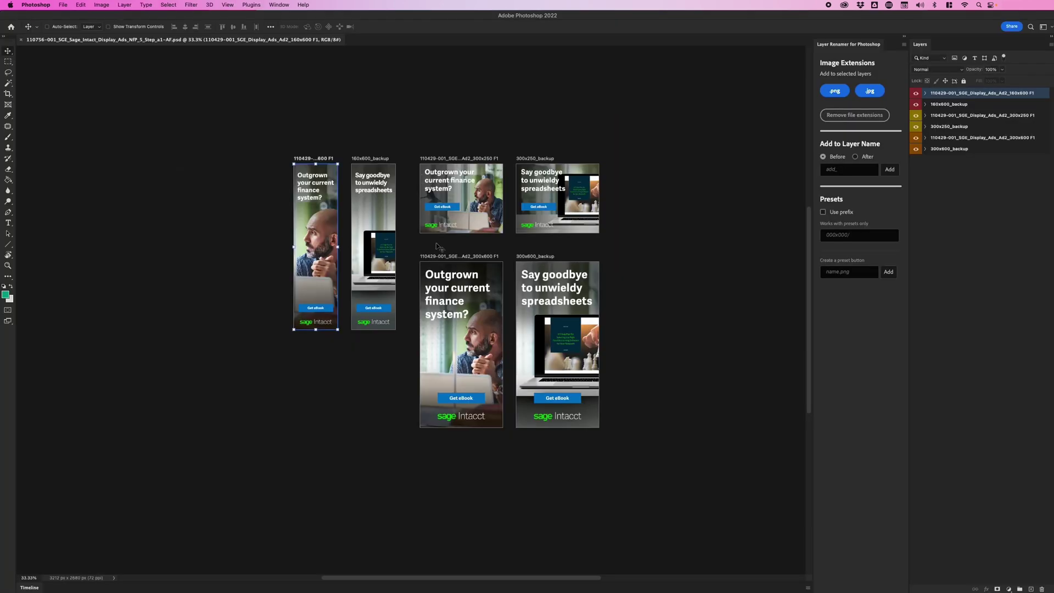
scroll(437, 247, "up", 1)
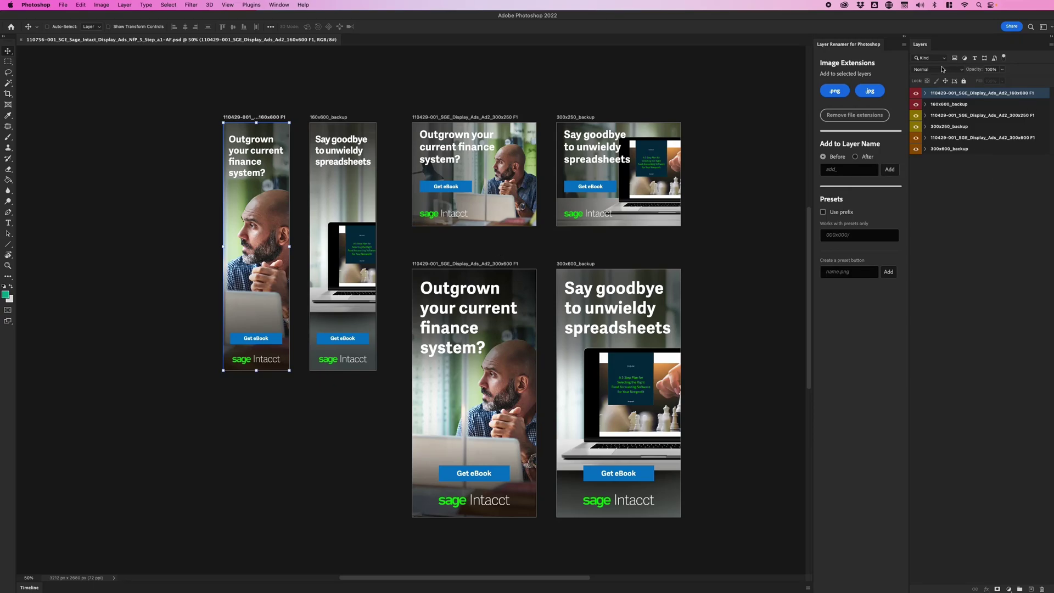
left_click(252, 5)
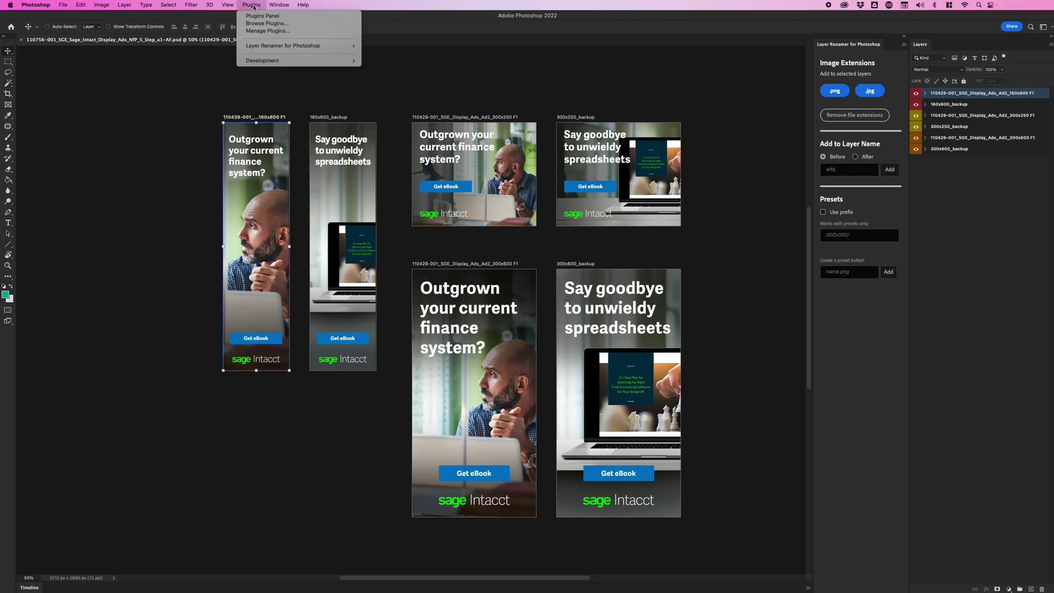
mouse_move(261, 50)
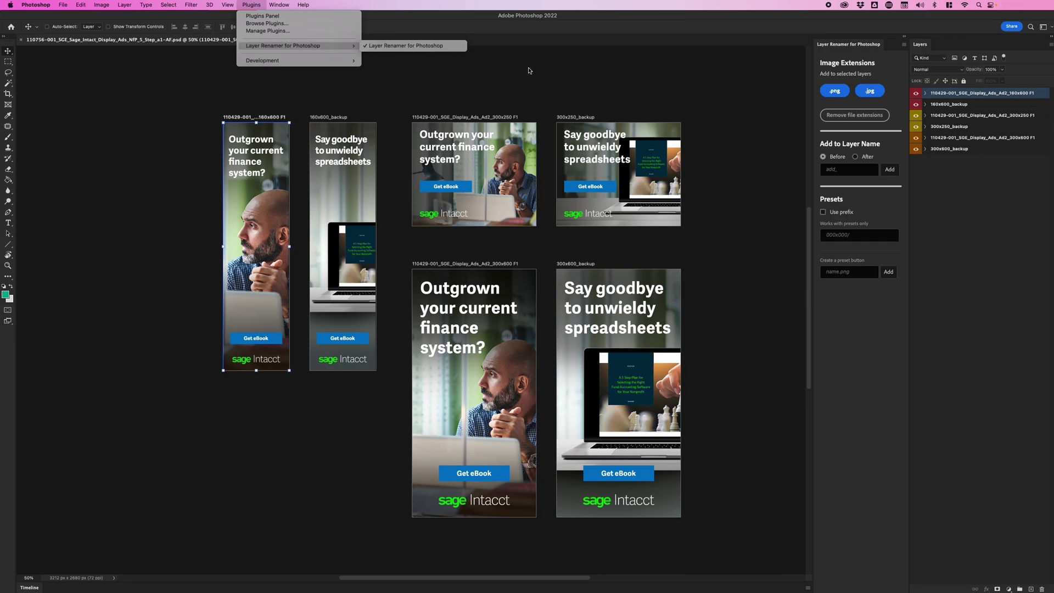
left_click(616, 81)
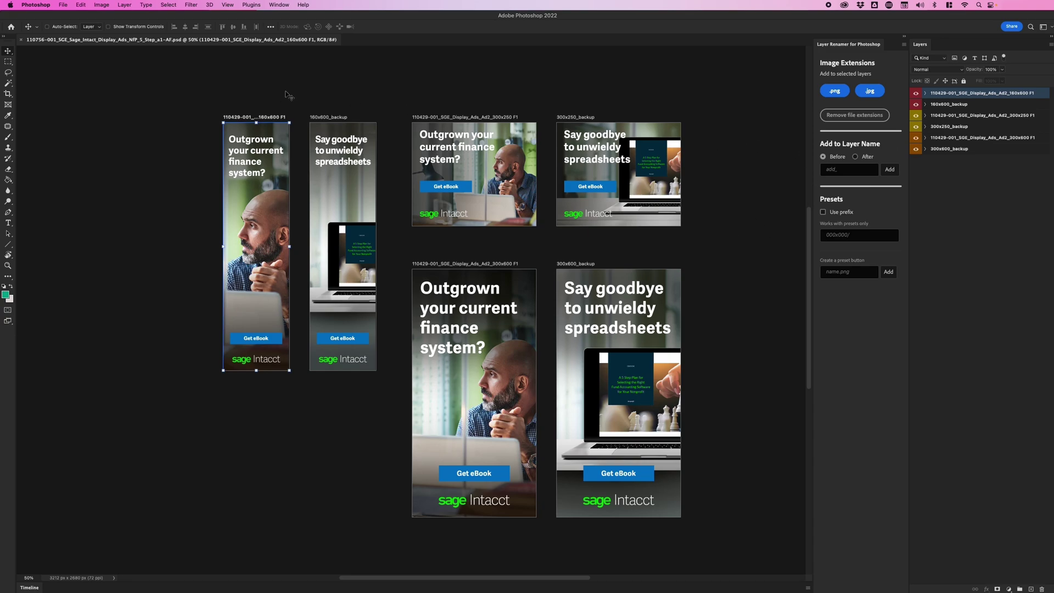
Step: Enable File > Generate > Image Assets for the document
left_click(65, 5)
mouse_move(116, 129)
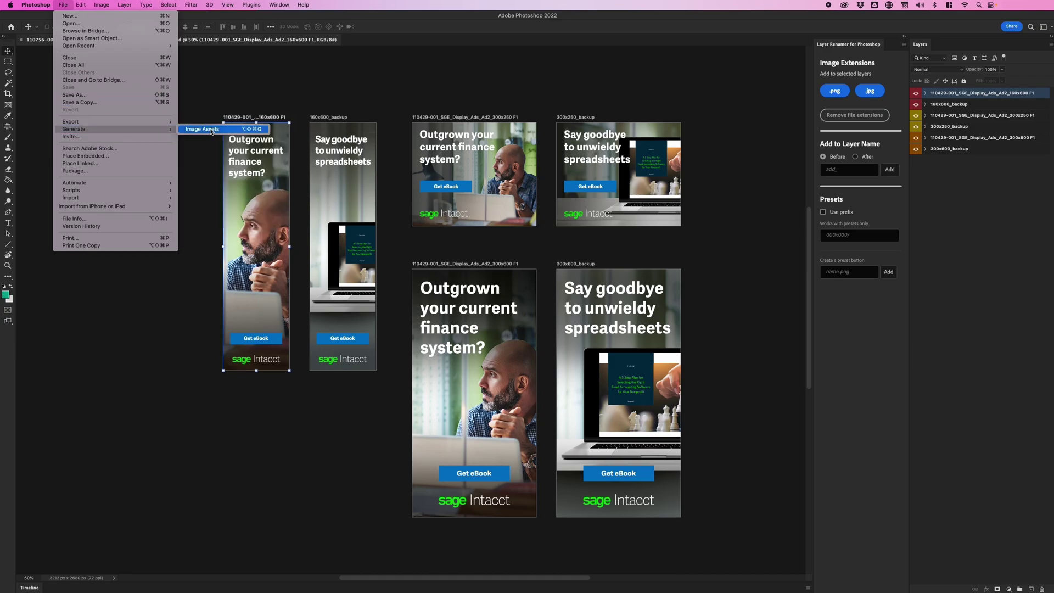
left_click(211, 131)
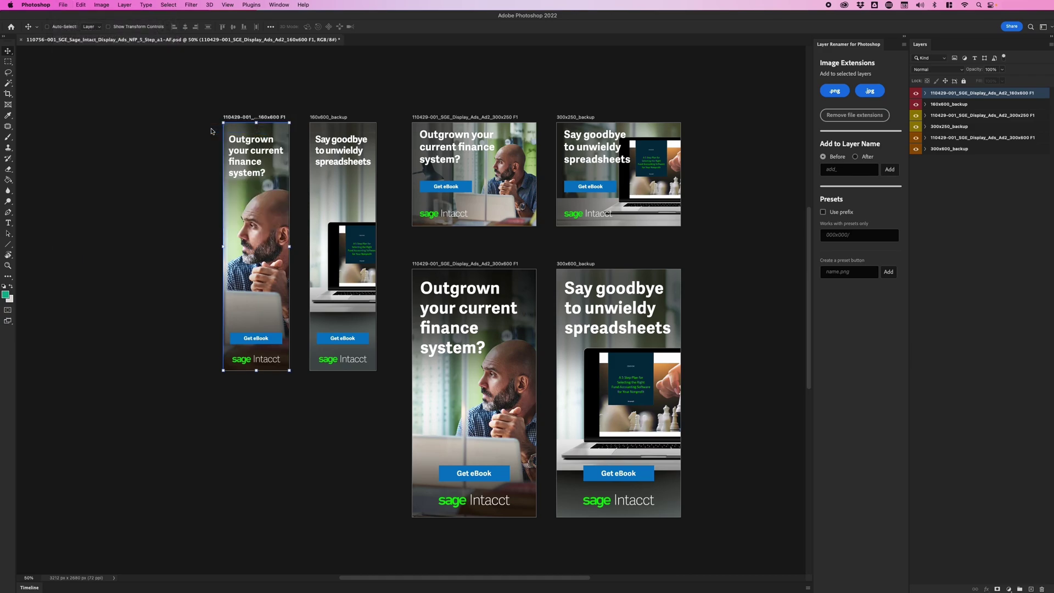
Step: Open the generated -assets folder in Finder and preview the exported computer.jpg
key("super+Tab")
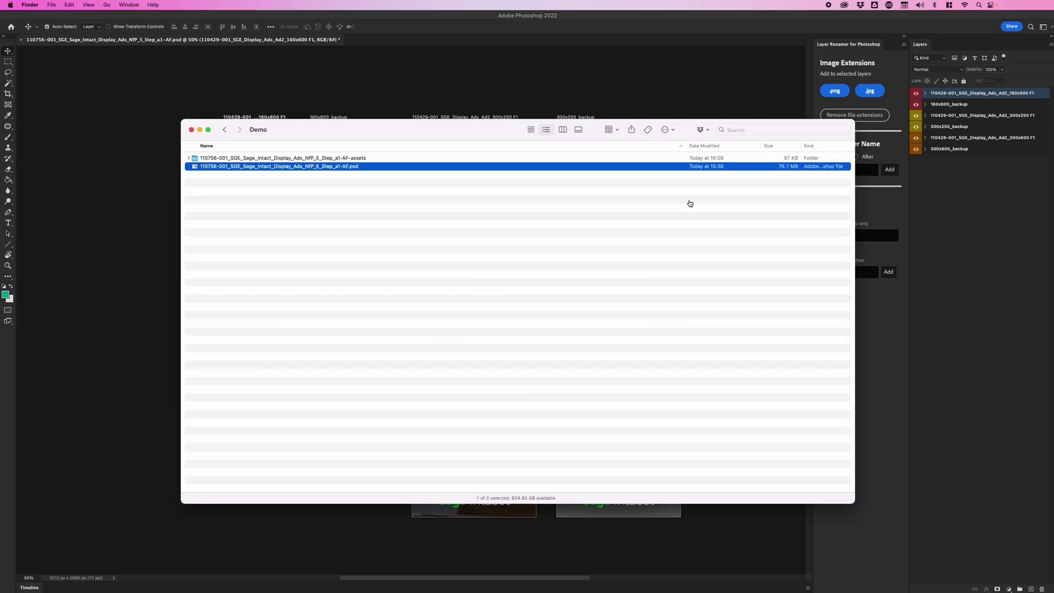
left_click(367, 160)
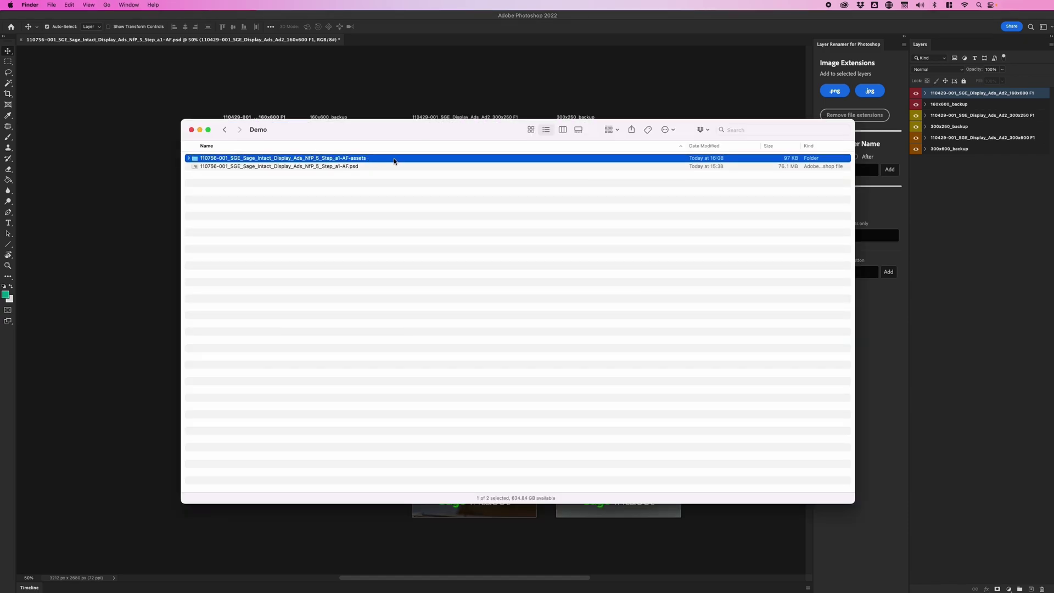
double_click(354, 159)
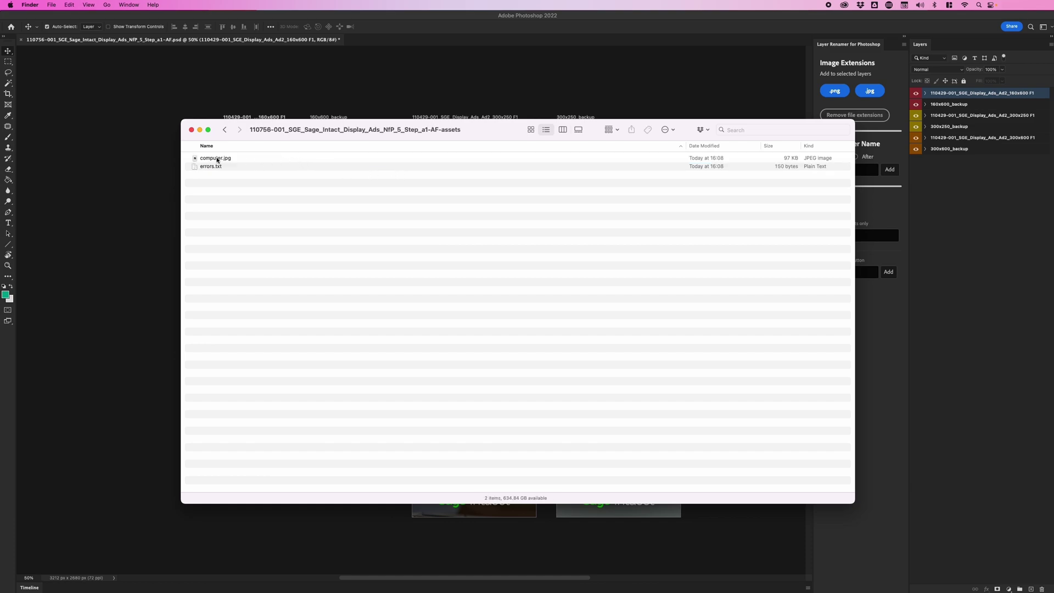
left_click(249, 159)
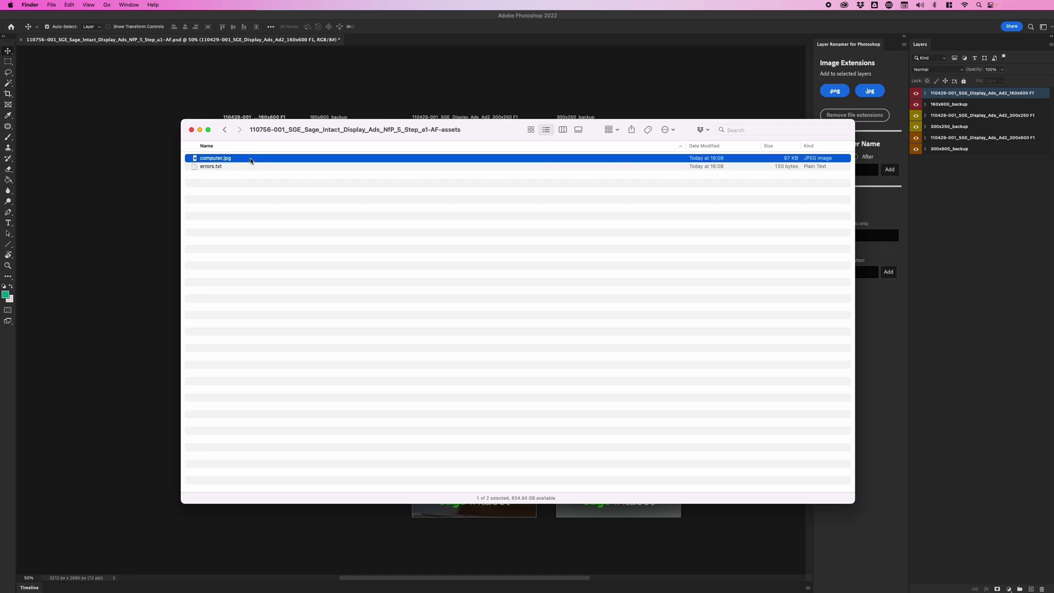
key("space")
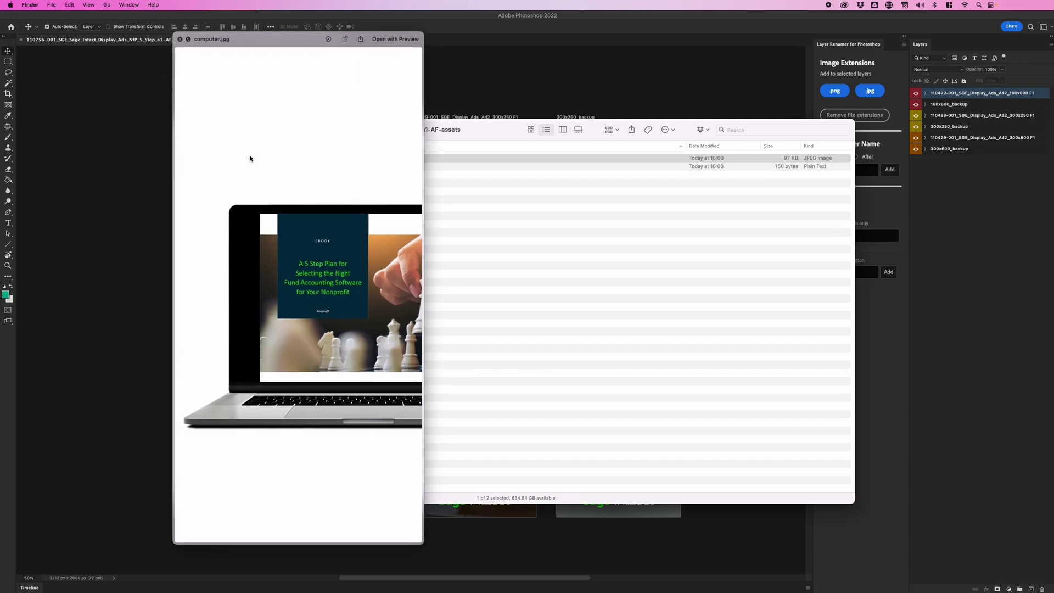
key("space")
Step: Preview errors.txt showing the duplicate computer.jpg path, then return to Photoshop
key("Down")
key("space")
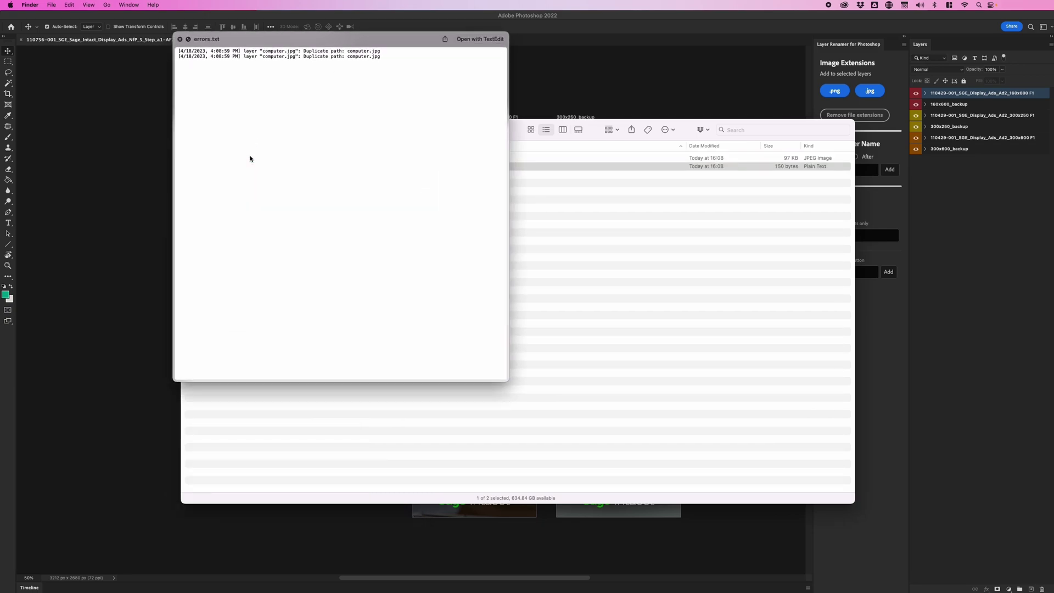
key("space")
key("super+Tab")
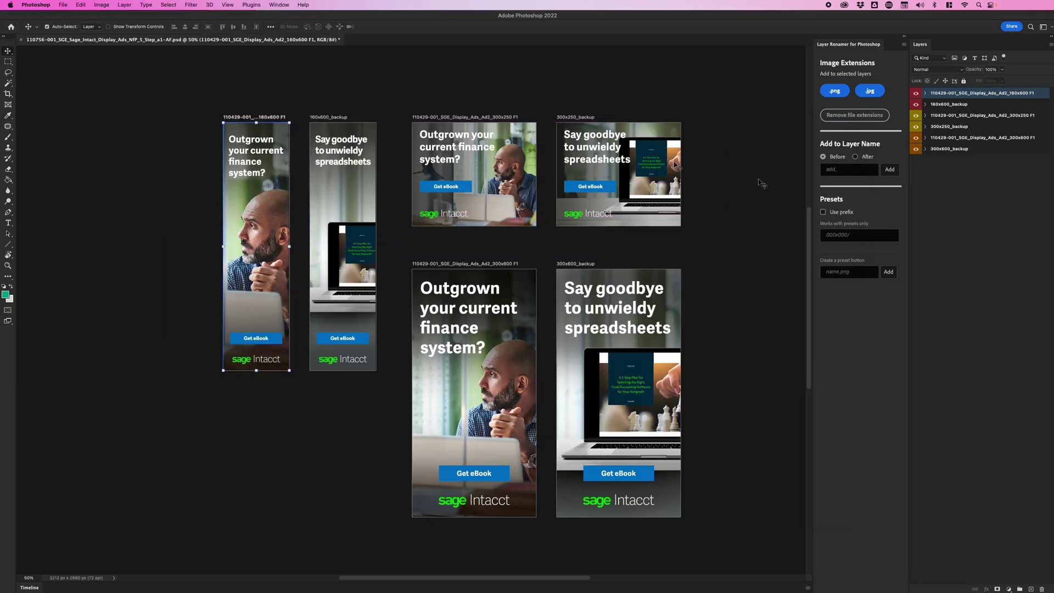
Step: Strip .jpg from the computer.jpg layer name in the 300x600_backup artboard
left_click(635, 375, "super")
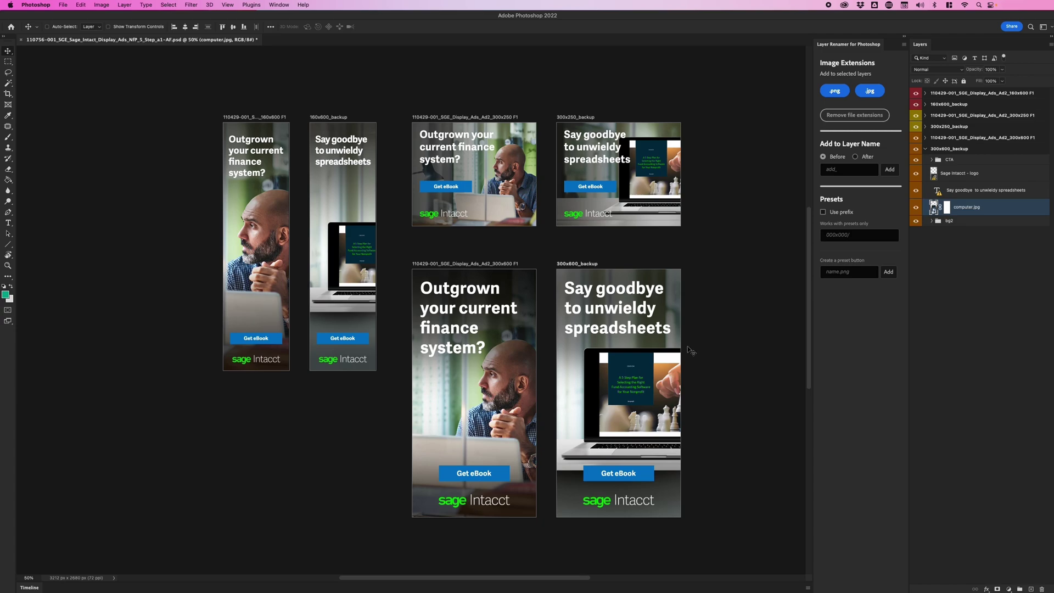
left_click(916, 207)
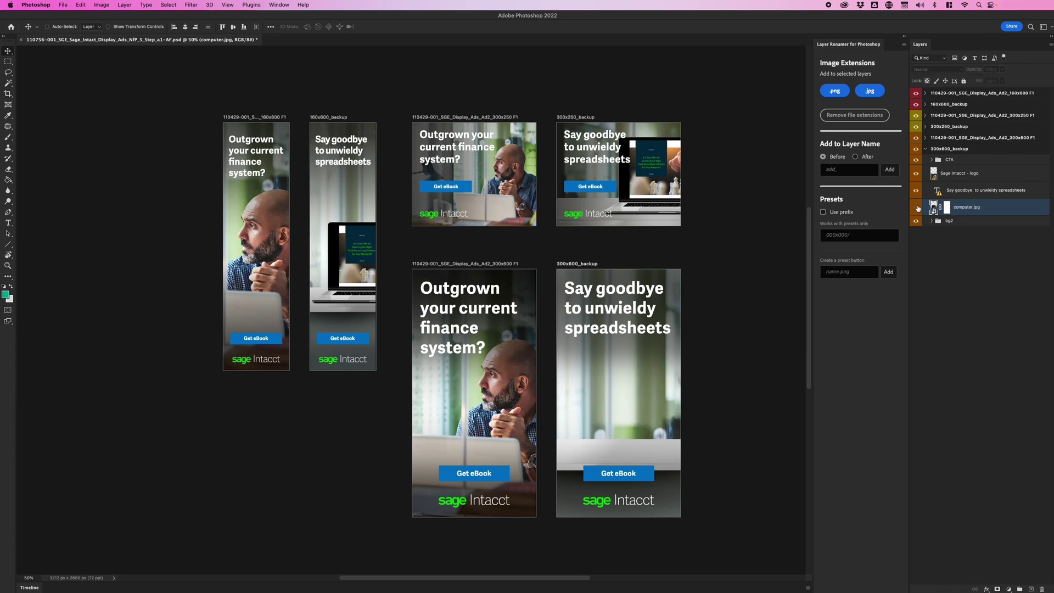
left_click(917, 207)
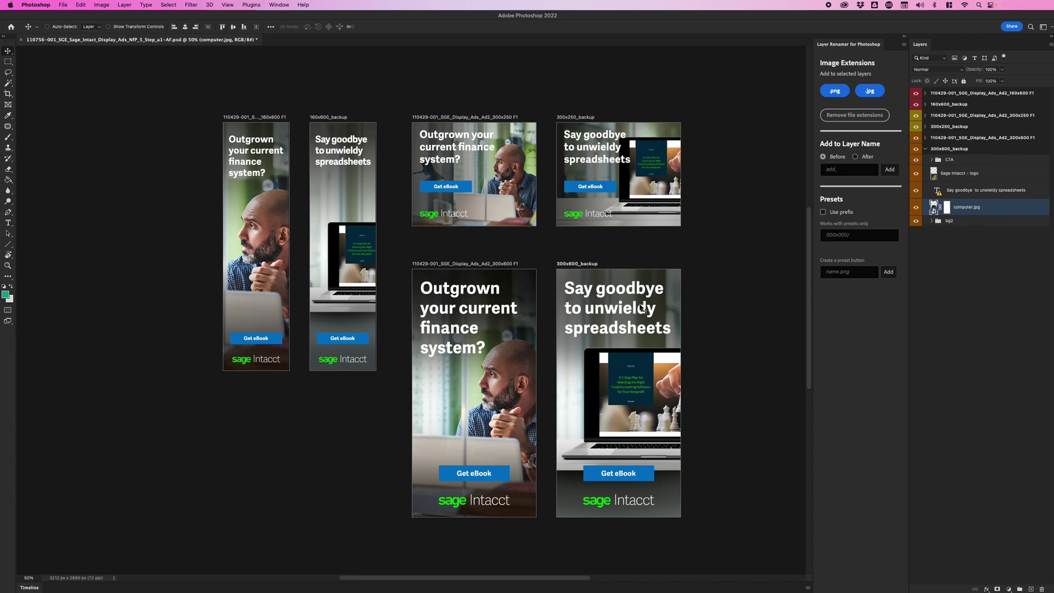
left_click(998, 192)
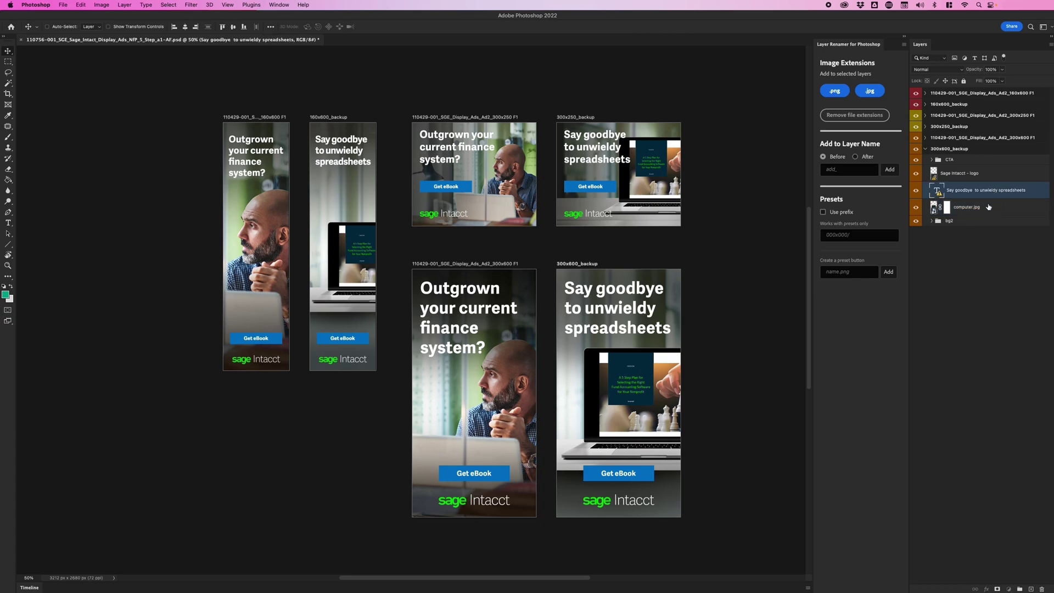
left_click(1005, 207)
left_click(847, 118)
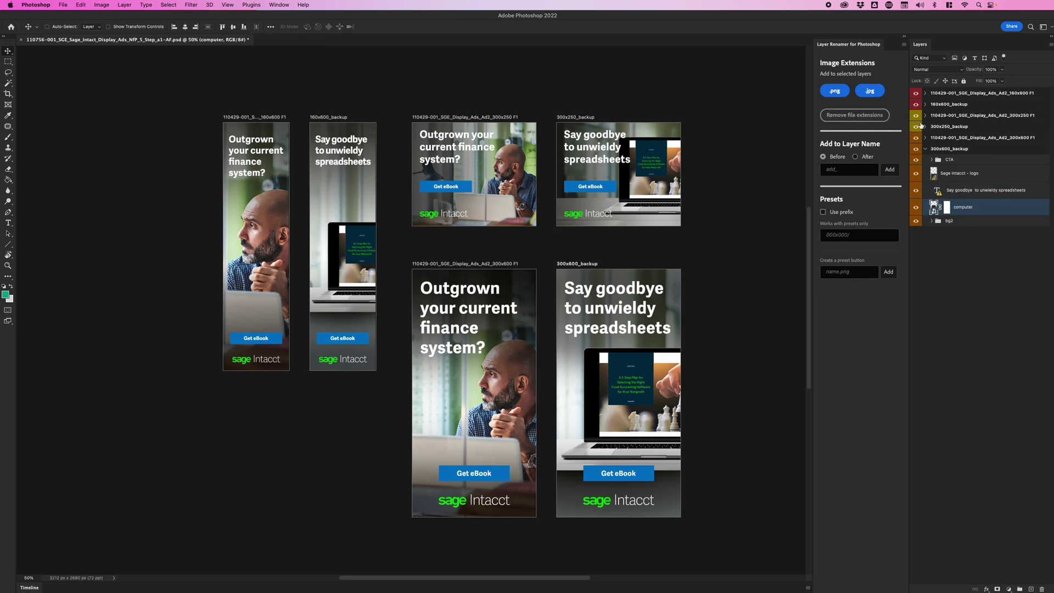
Step: Strip .jpg from the computer layers in 300x250_backup and 160x600_backup, then save
left_click(668, 167, "super")
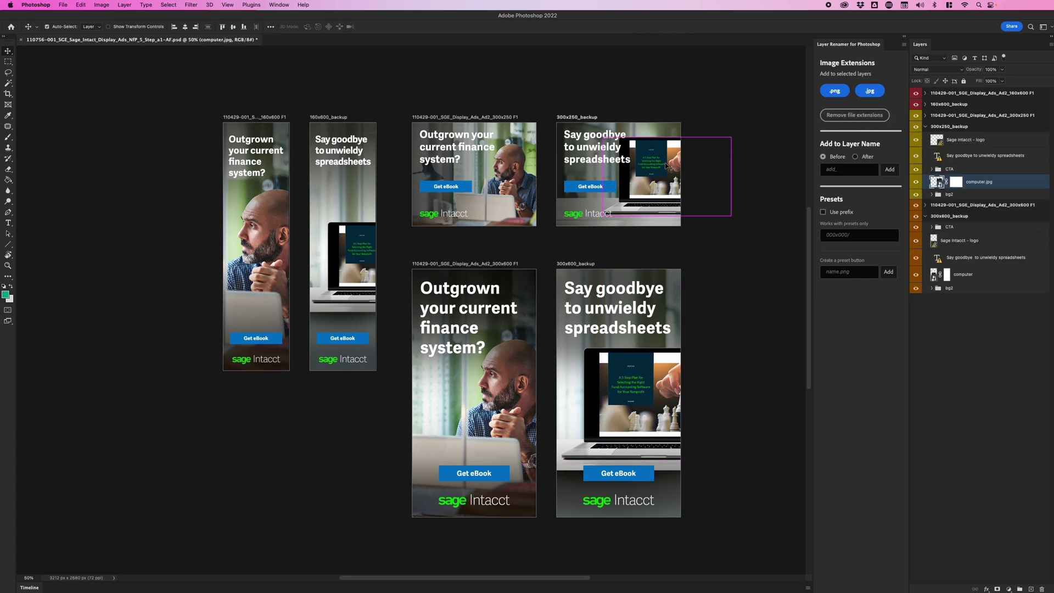
left_click(872, 116)
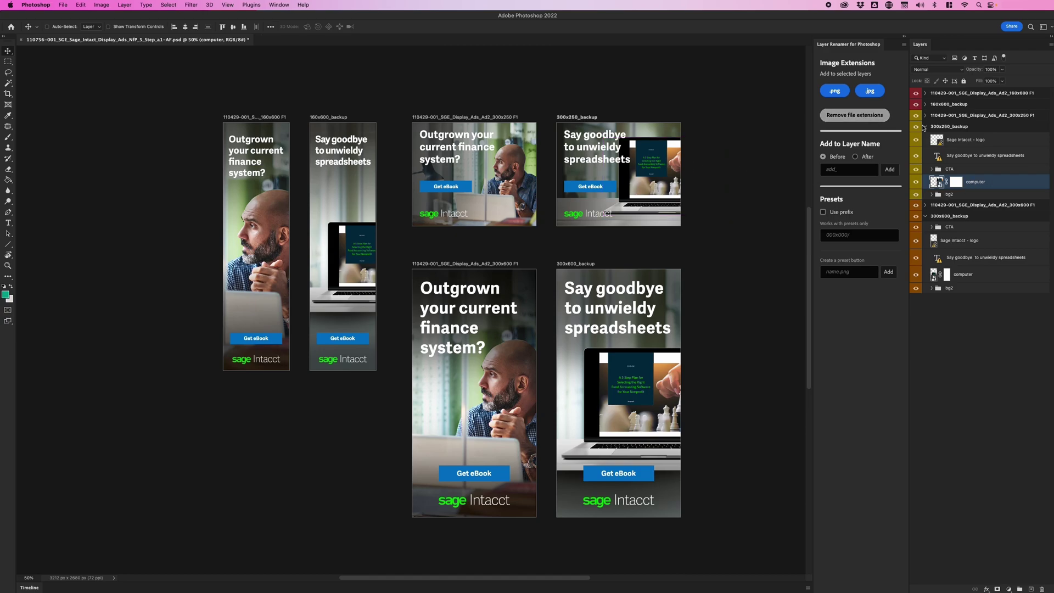
left_click(366, 268, "super")
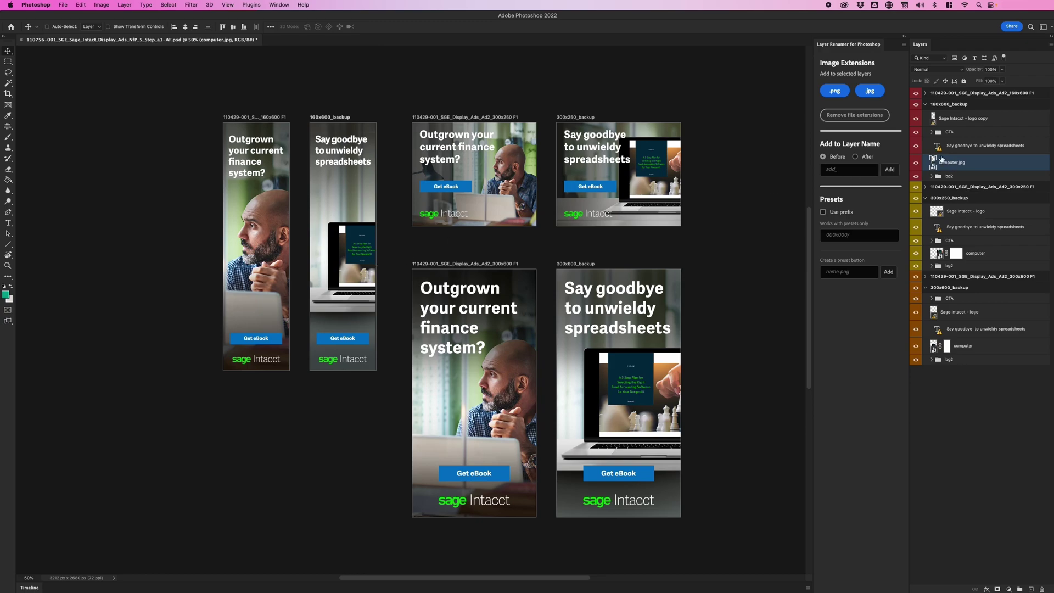
left_click(863, 118)
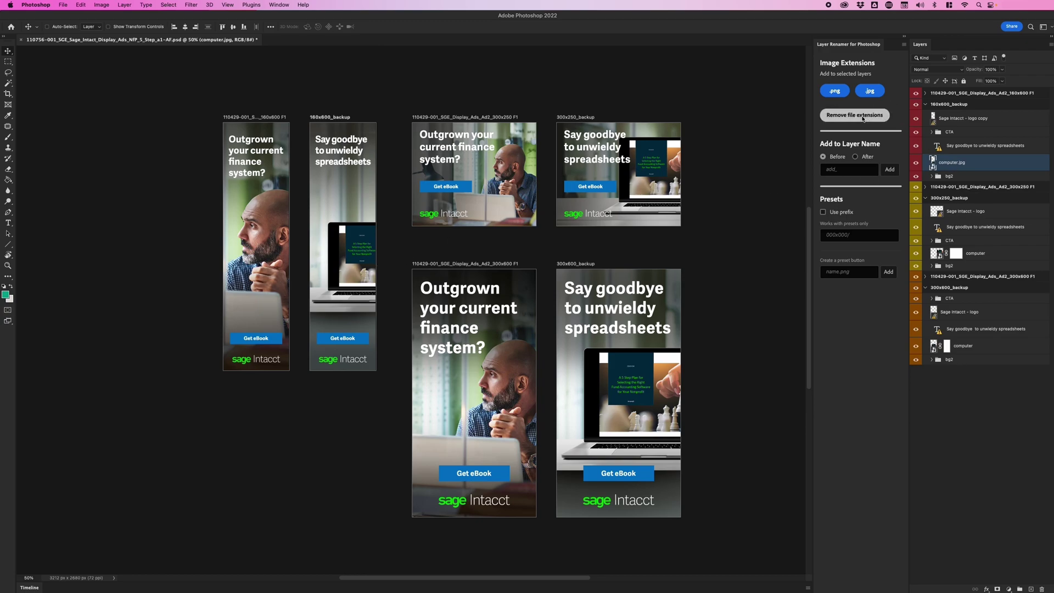
key("super+s")
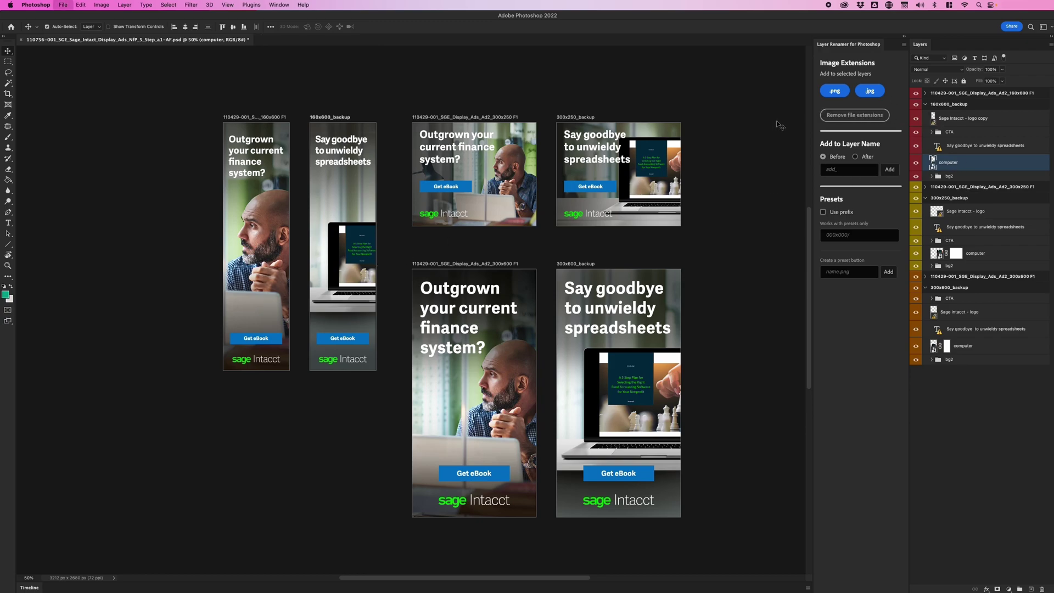
key("super+Tab")
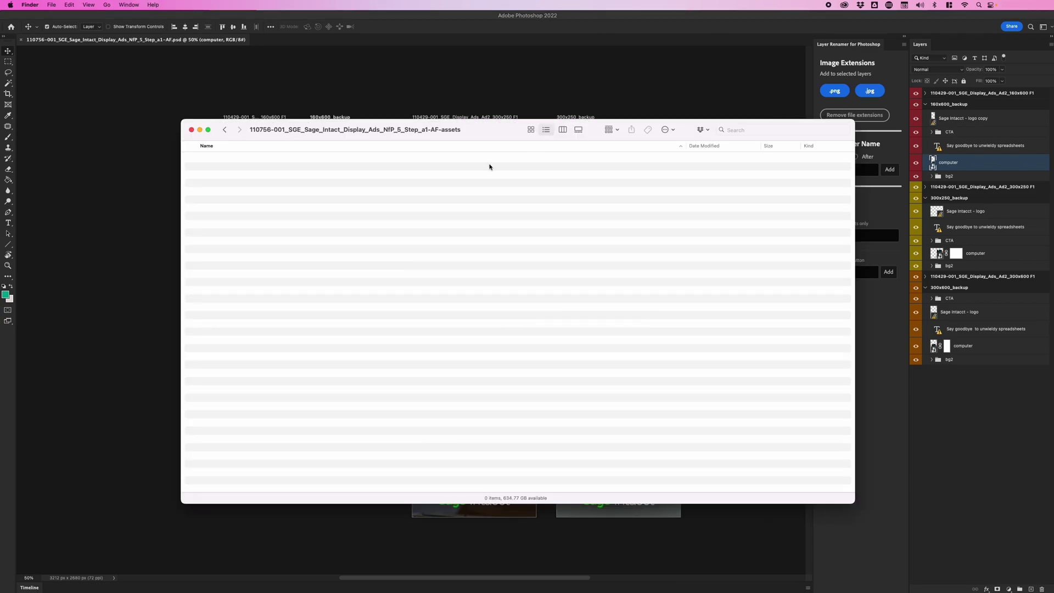
Step: Sort the empty -assets folder by name and return to the Photoshop document
left_click(463, 145)
left_click(634, 90)
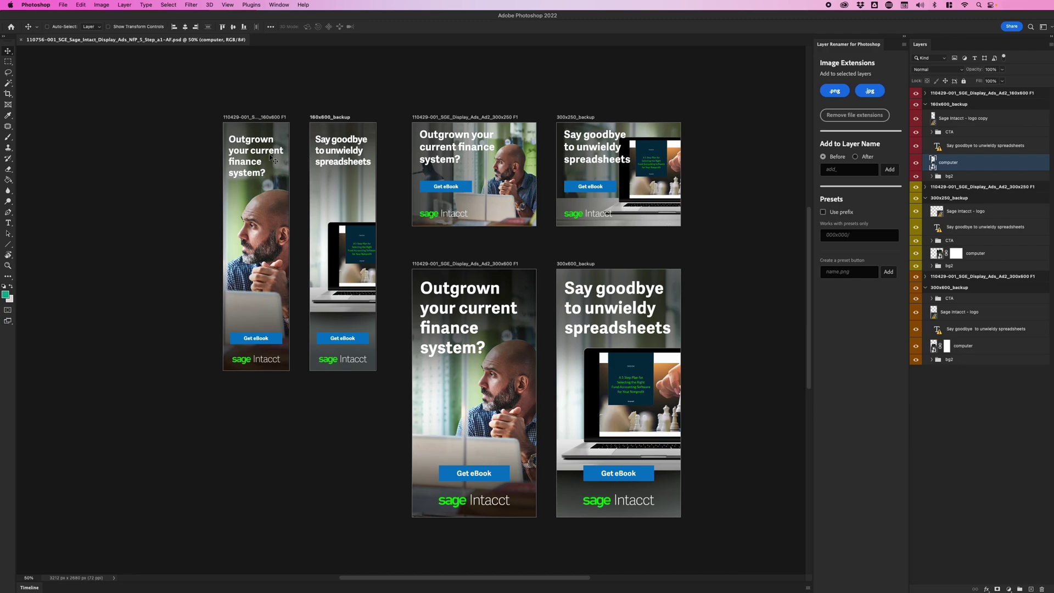
Step: Create text1.png, text2.png, device.png and logo.png presets, and rename the computer layer device.png
left_click(849, 272)
type("text1.png")
key("Return")
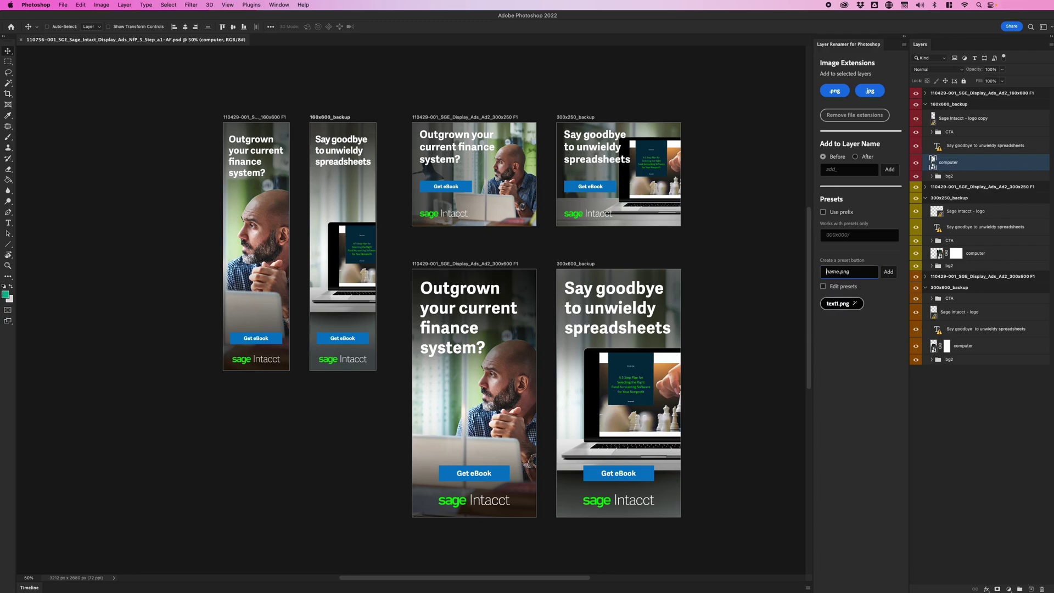
type("text2.png")
key("Return")
type("dev")
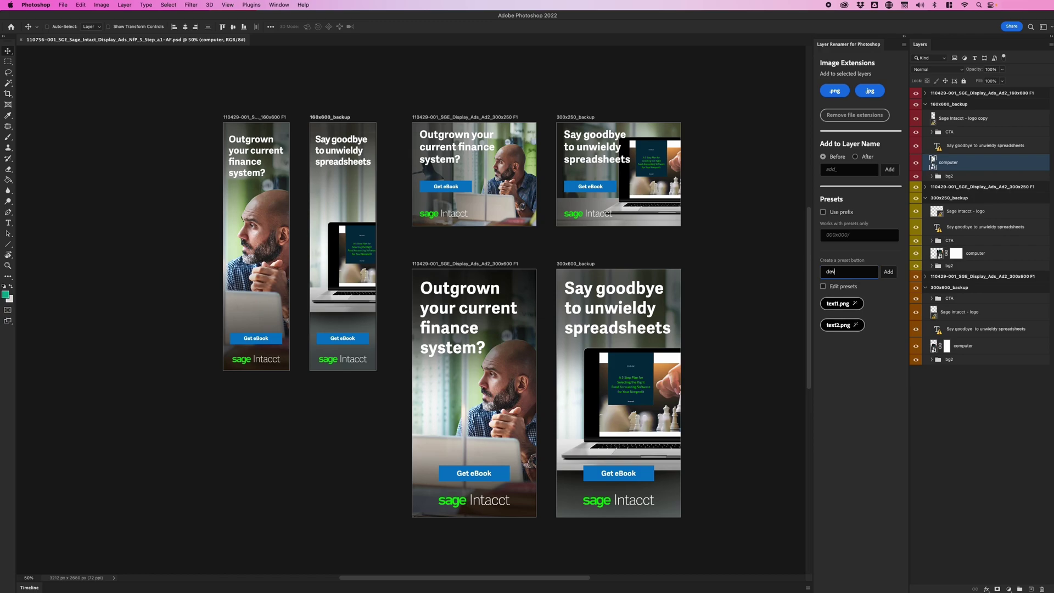
type("ice.png")
key("Return")
type("lo")
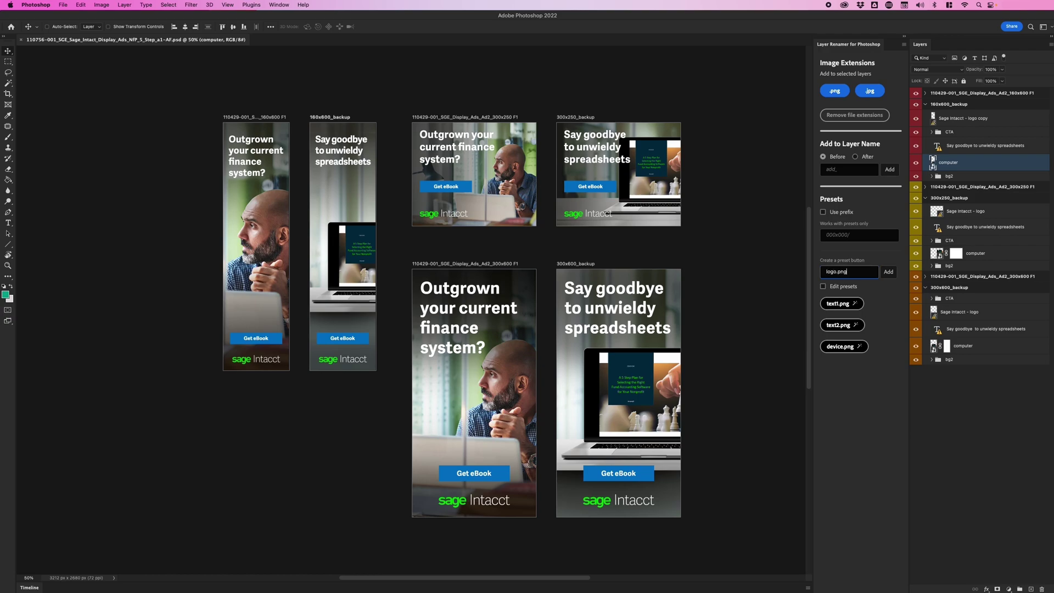
type("go.png")
key("Return")
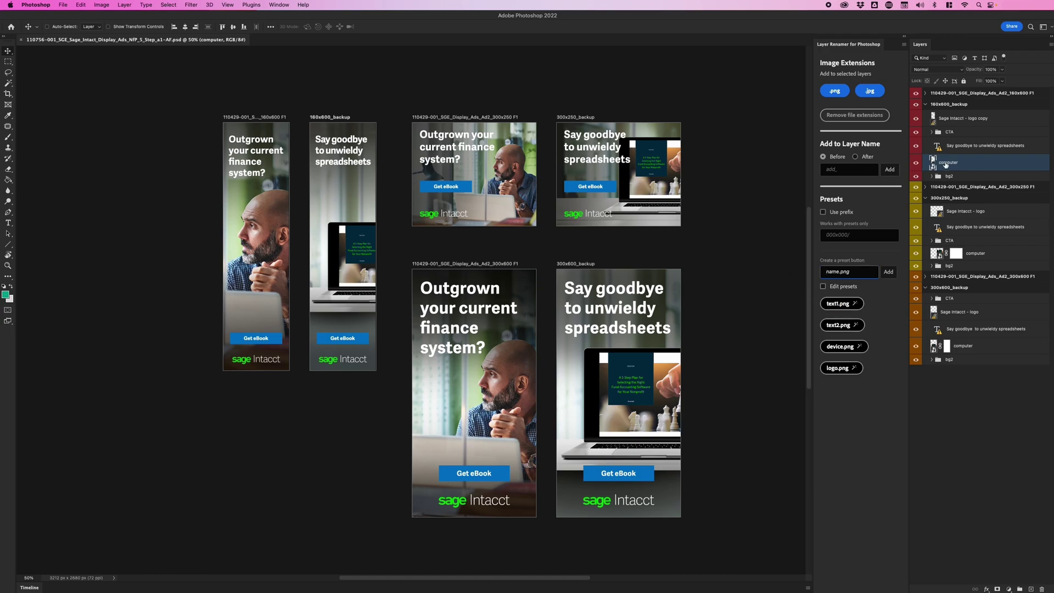
left_click(837, 348)
key("super+Tab")
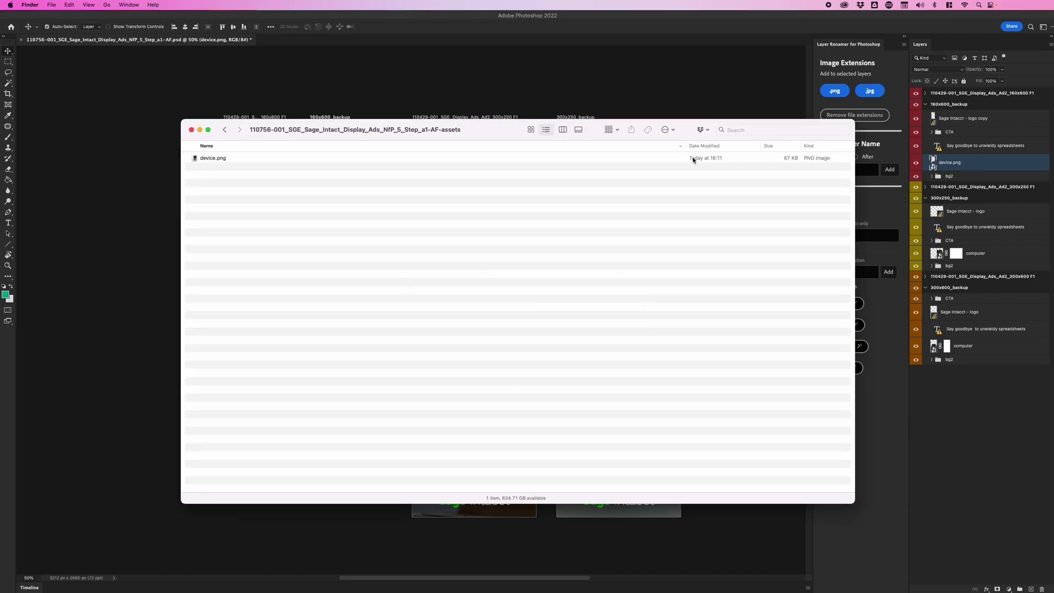
Step: Quick Look the exported device.png laptop image, then return to Photoshop
left_click(264, 159)
key("space")
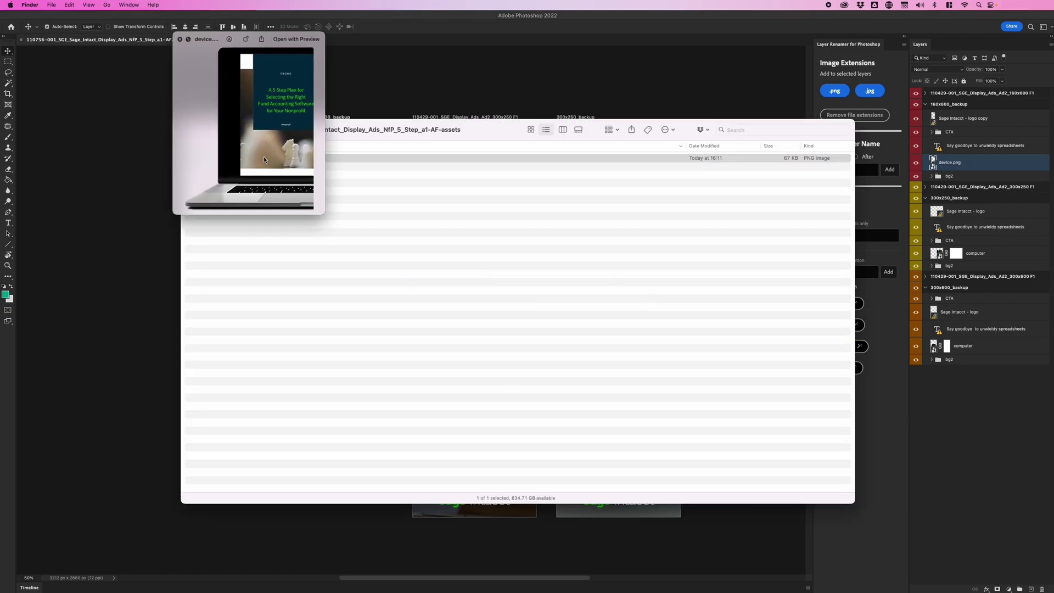
key("space")
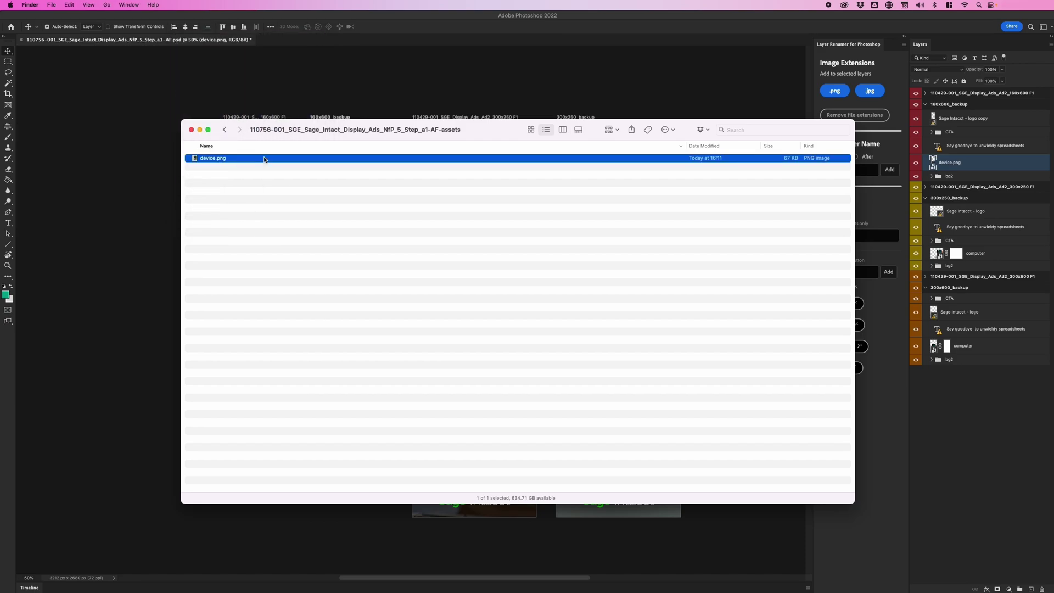
left_click(410, 88)
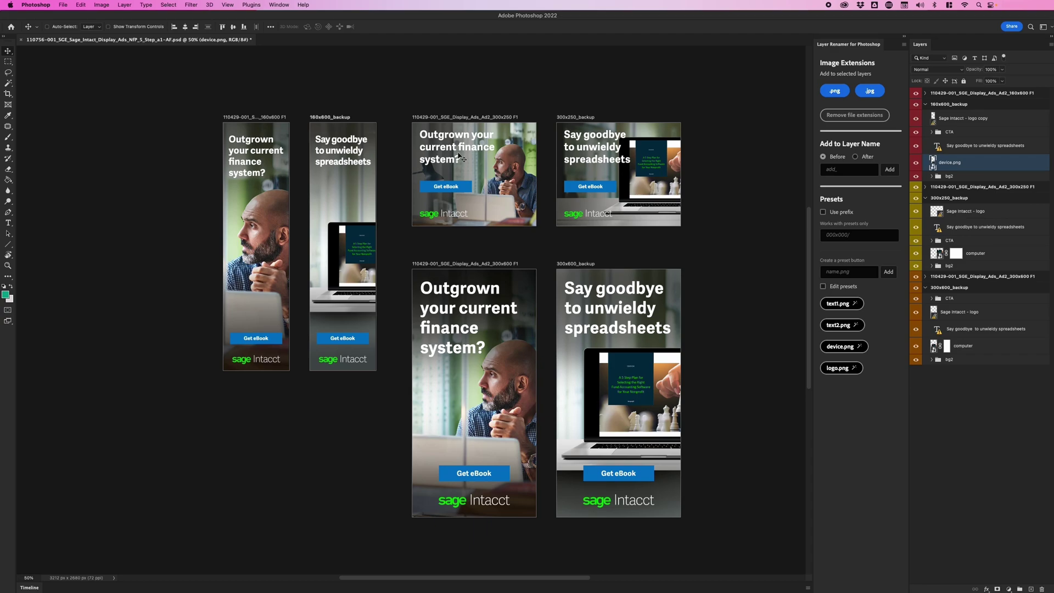
Step: Turn on the 160x600/ prefix and rename the laptop layer 160x600/device.png
left_click(915, 162)
left_click(915, 162)
left_click(916, 163)
left_click(916, 162)
left_click(842, 212)
type("160x600/")
left_click(843, 346)
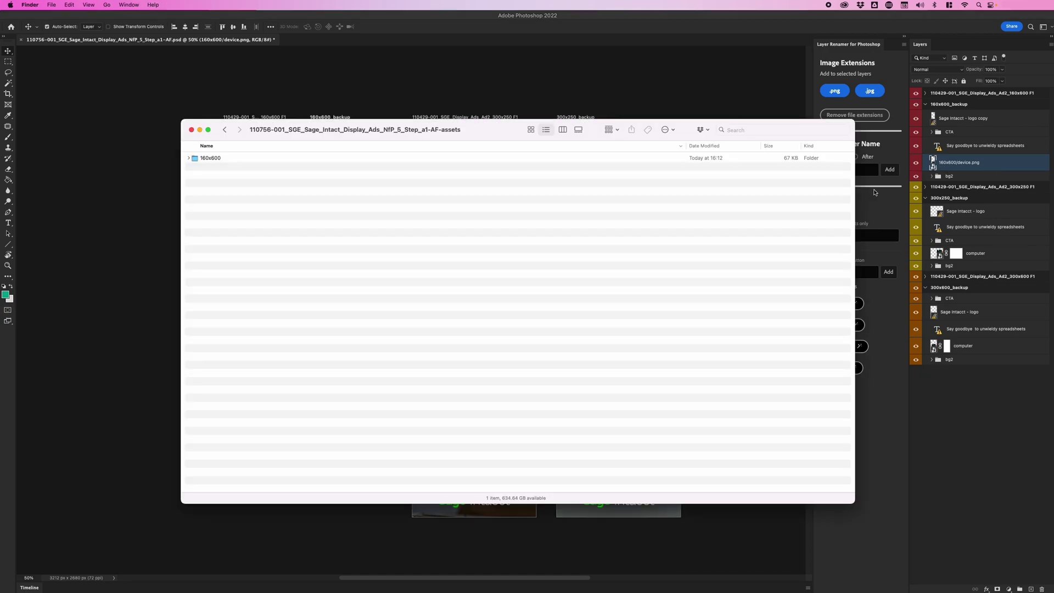
Step: Confirm device.png inside the new 160x600 subfolder in Finder
left_click(188, 158)
left_click(215, 166)
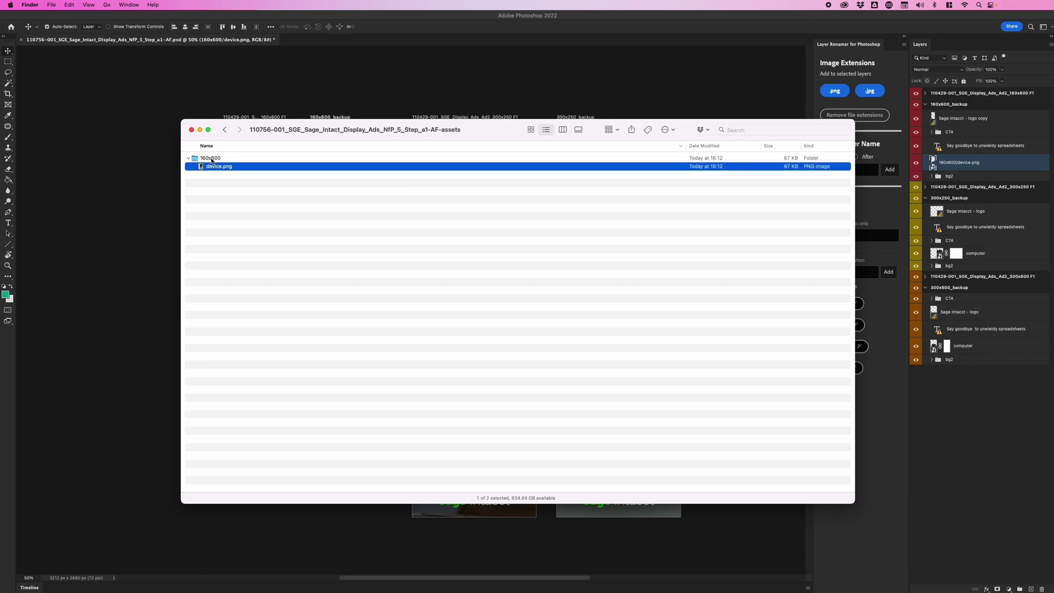
key("super+Tab")
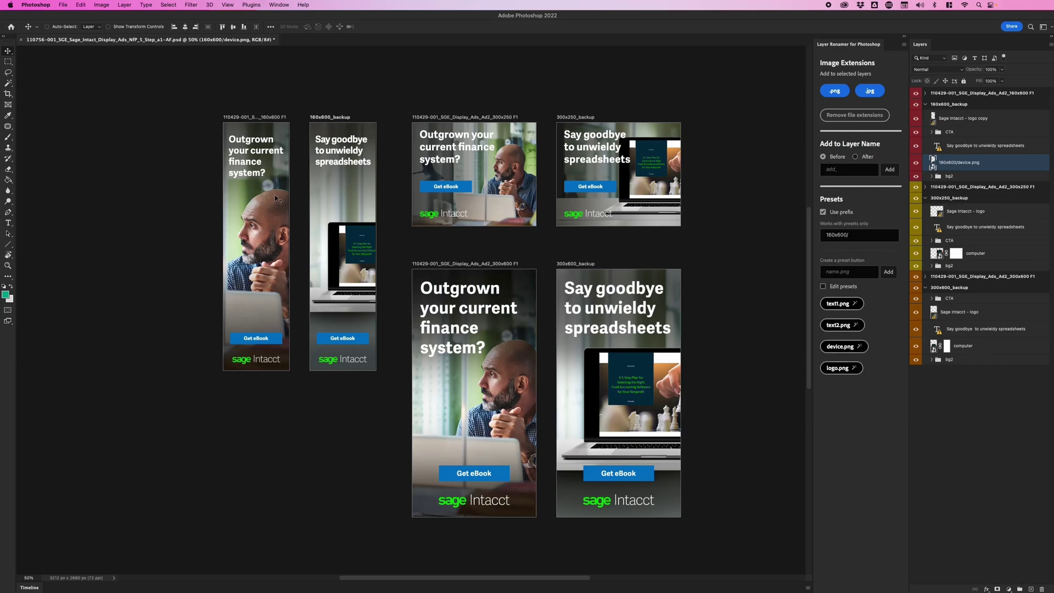
Step: Rename the headline, Say goodbye and logo layers to 160x600/text1.png, text2.png and logo.png
left_click(264, 148, "super")
left_click(839, 304)
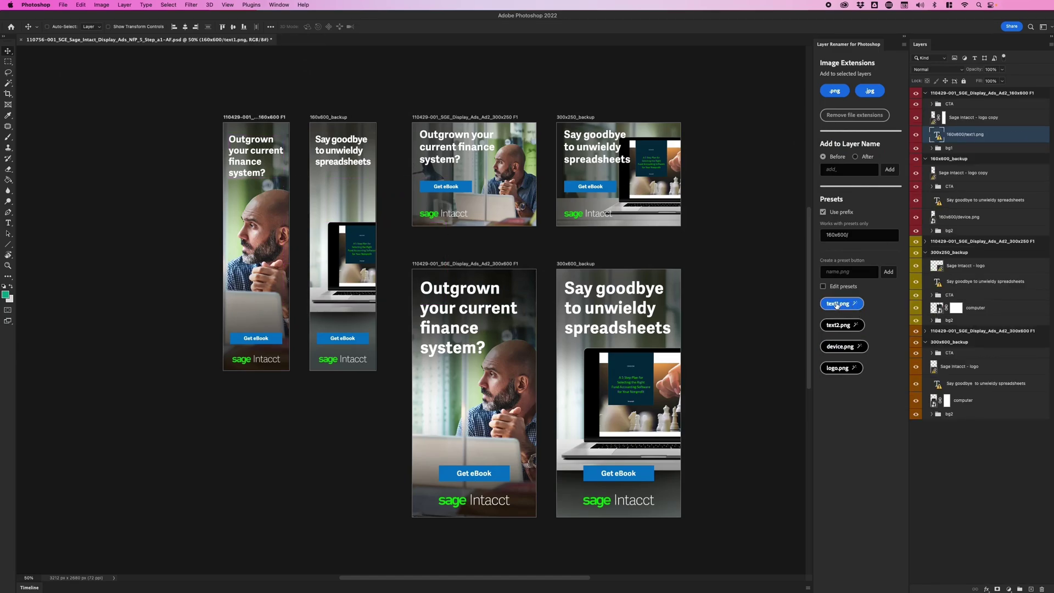
left_click(982, 200)
left_click(838, 325)
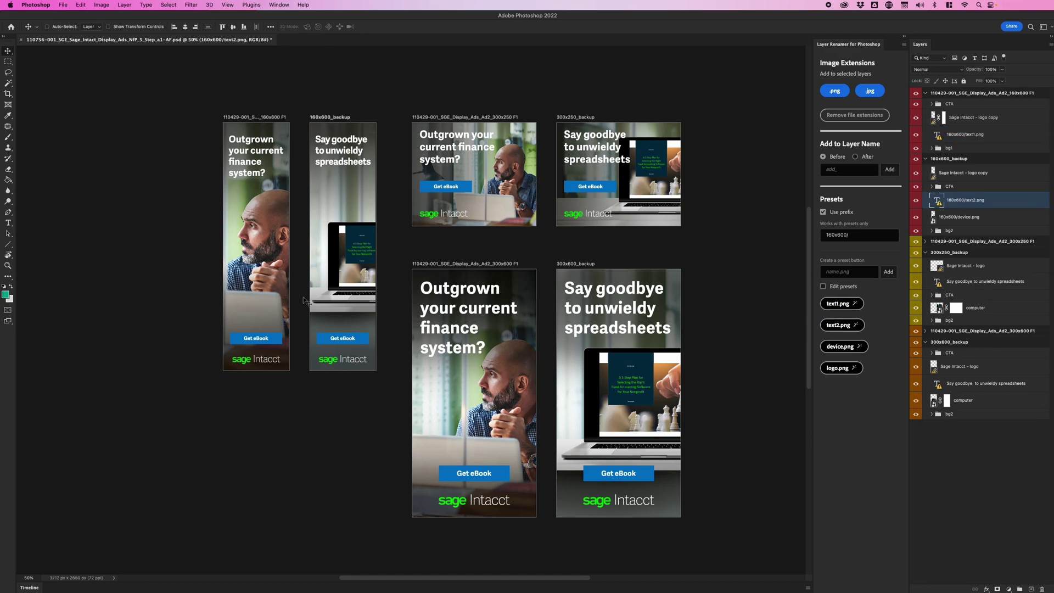
left_click(261, 363)
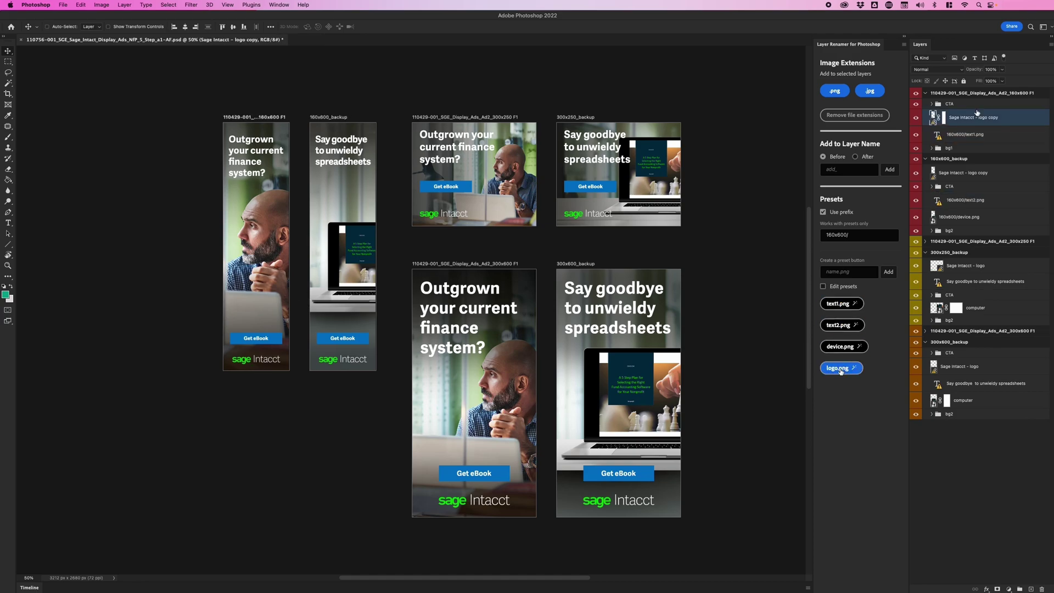
left_click(838, 367)
key("super+Tab")
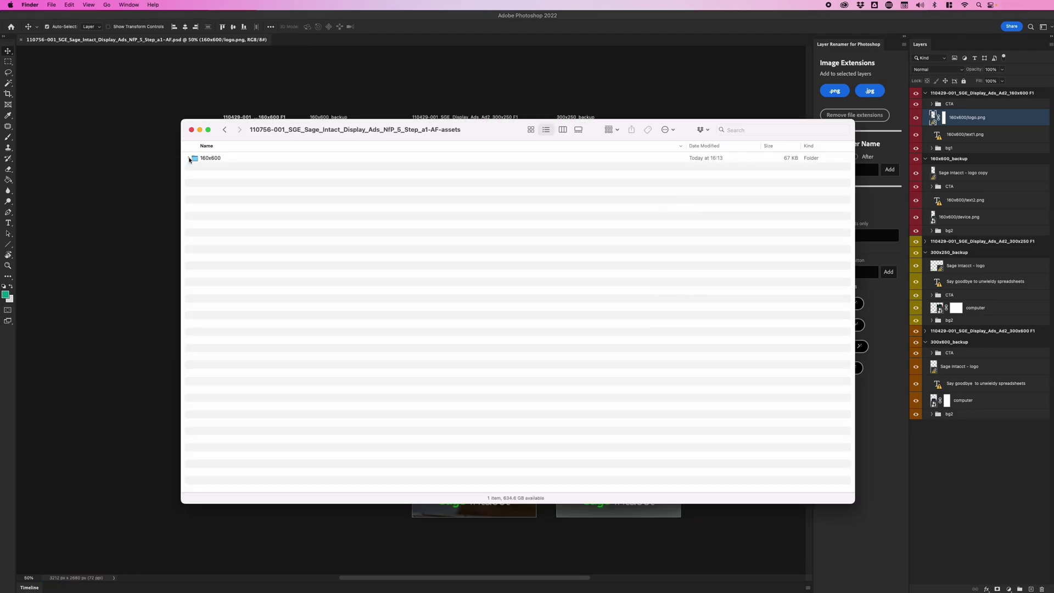
Step: Expand the 160x600 folder and preview the exported text2.png and logo.png
left_click(189, 158)
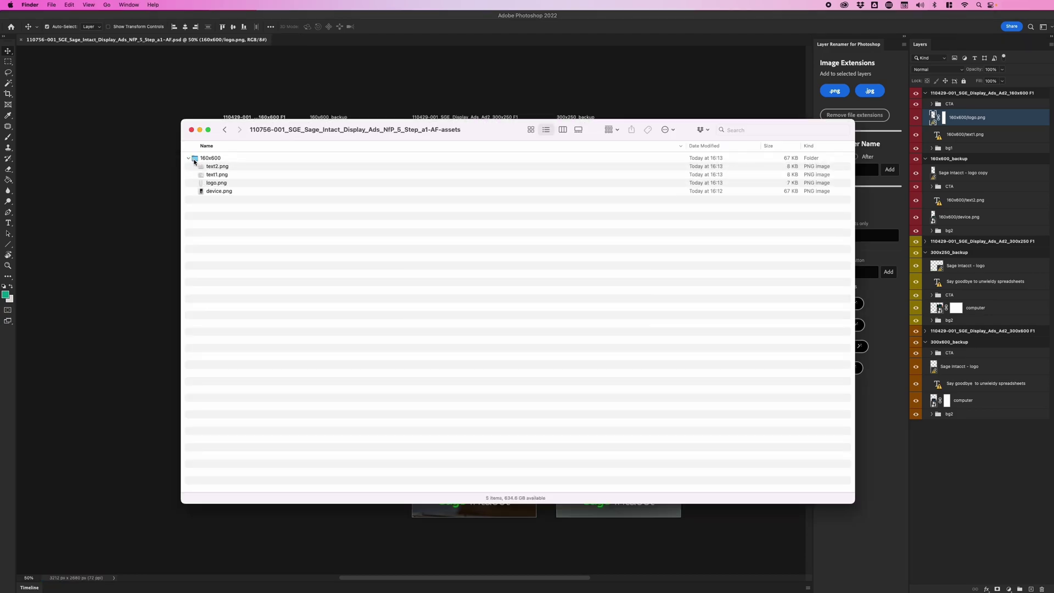
left_click(215, 166)
key("space")
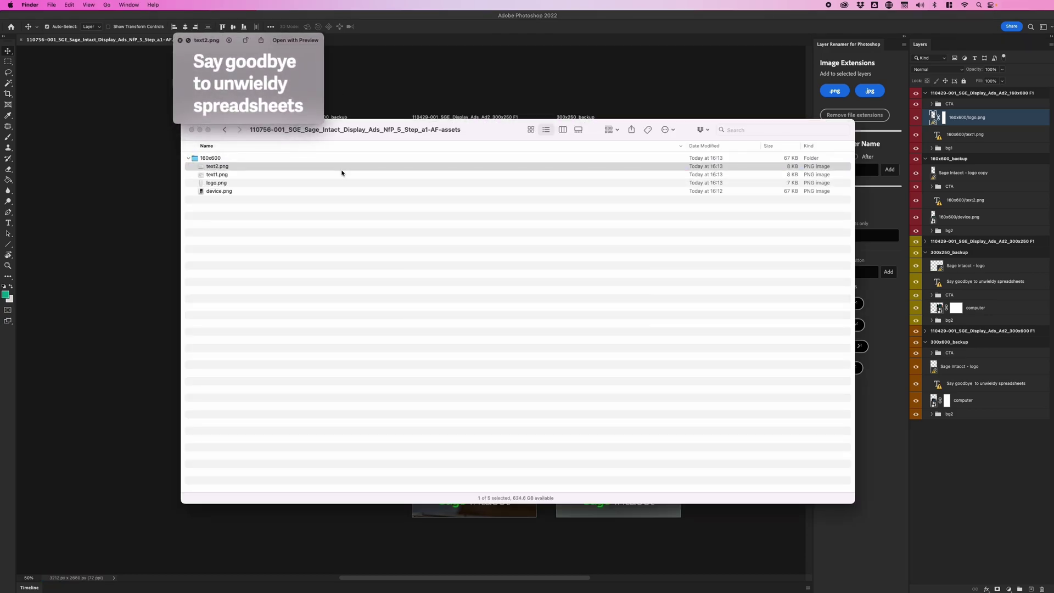
key("Down")
key("Down")
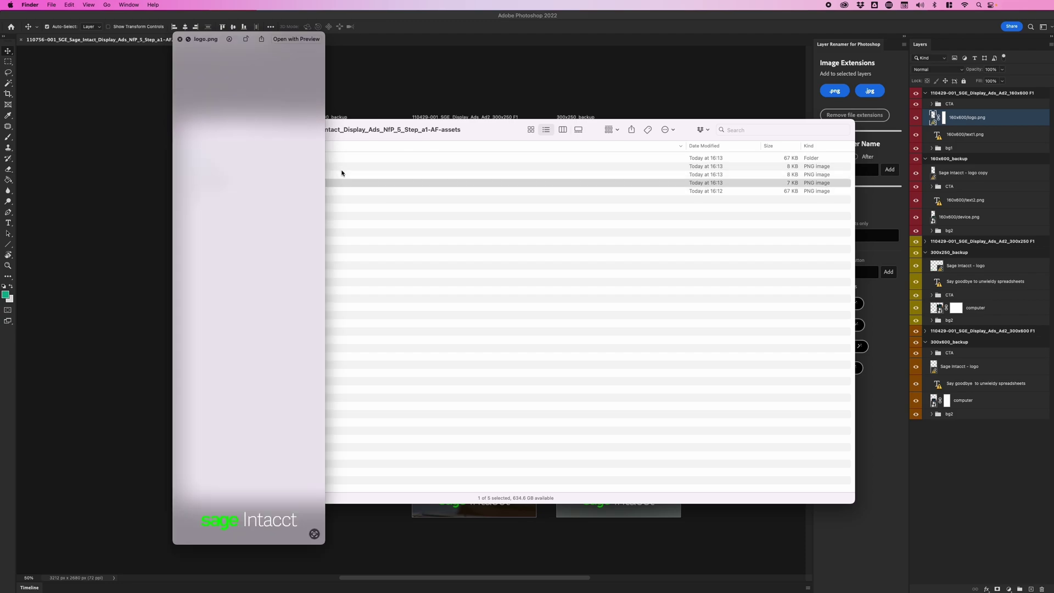
key("Up")
key("Up")
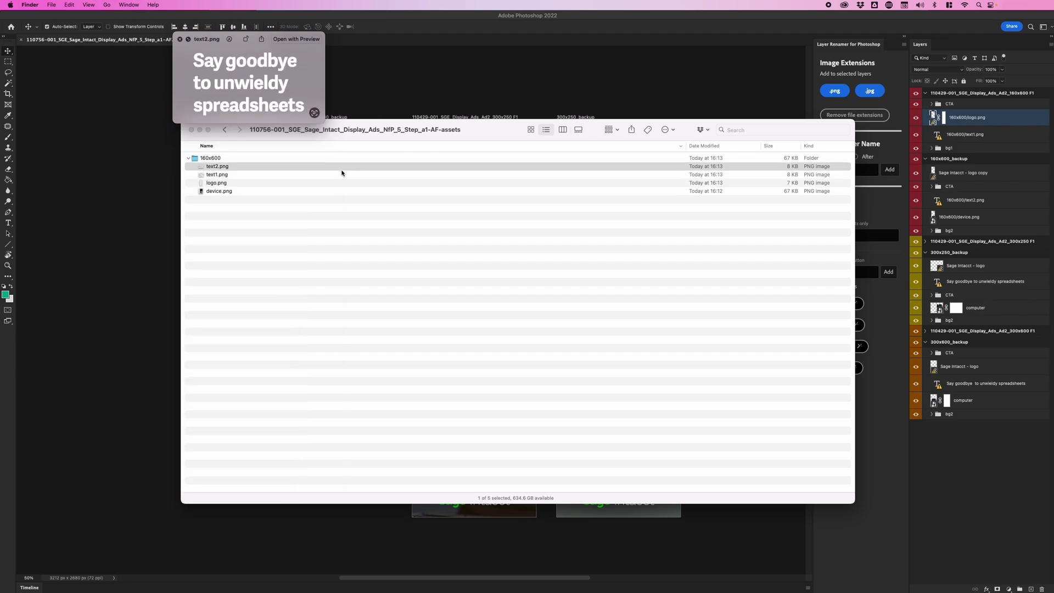
key("space")
Step: Back in Photoshop, add a layer mask to the 160x600/text2.png layer
left_click(406, 84)
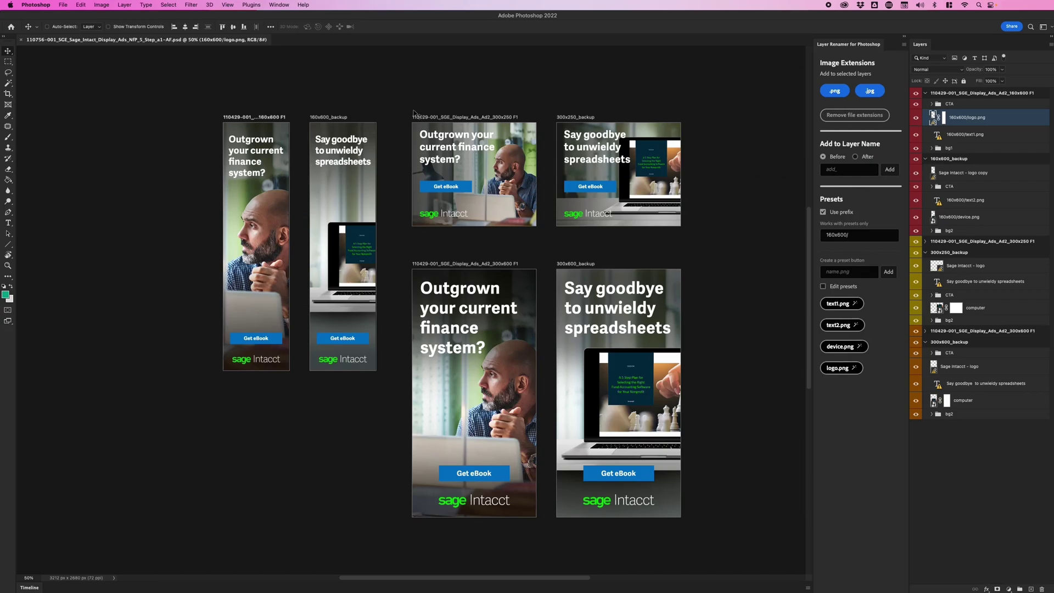
left_click(966, 200)
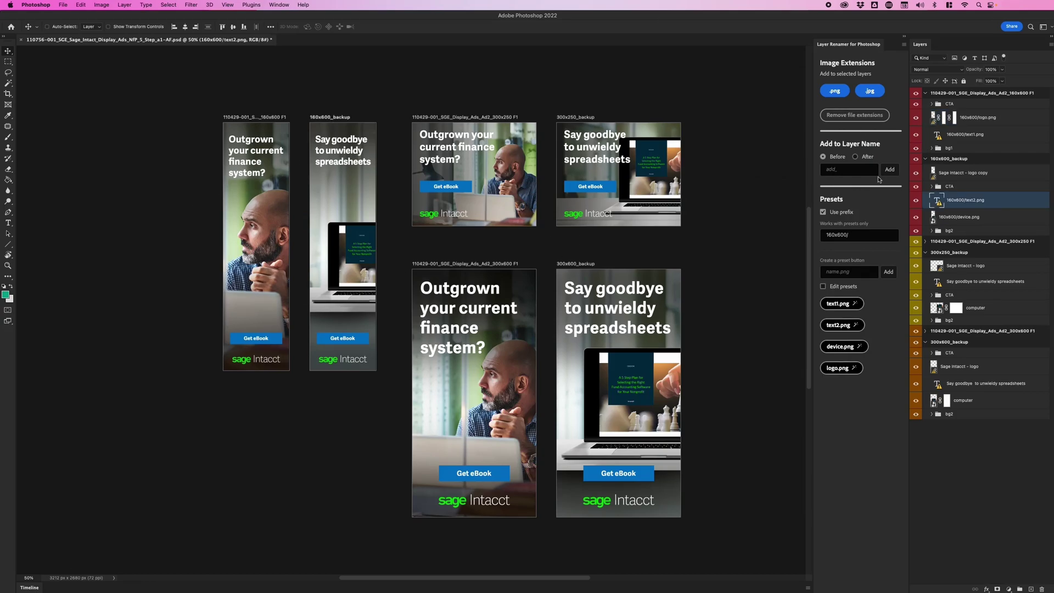
left_click(997, 589)
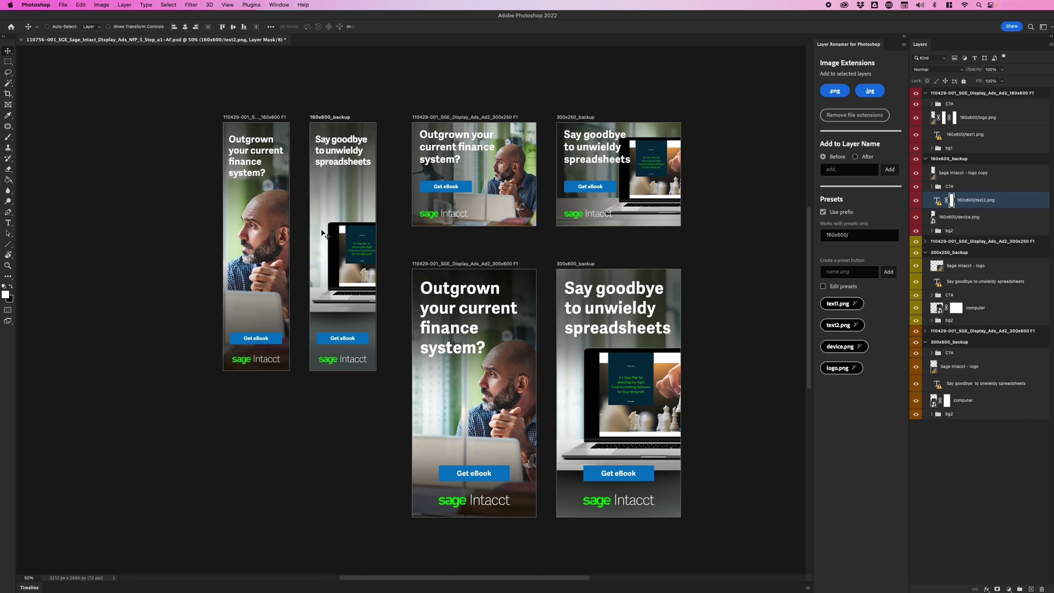
Step: In Finder, Quick Look the exported assets down to device.png, then return to Photoshop
double_click(943, 197)
left_click(221, 169)
key("space")
key("Down")
key("Down")
key("Down")
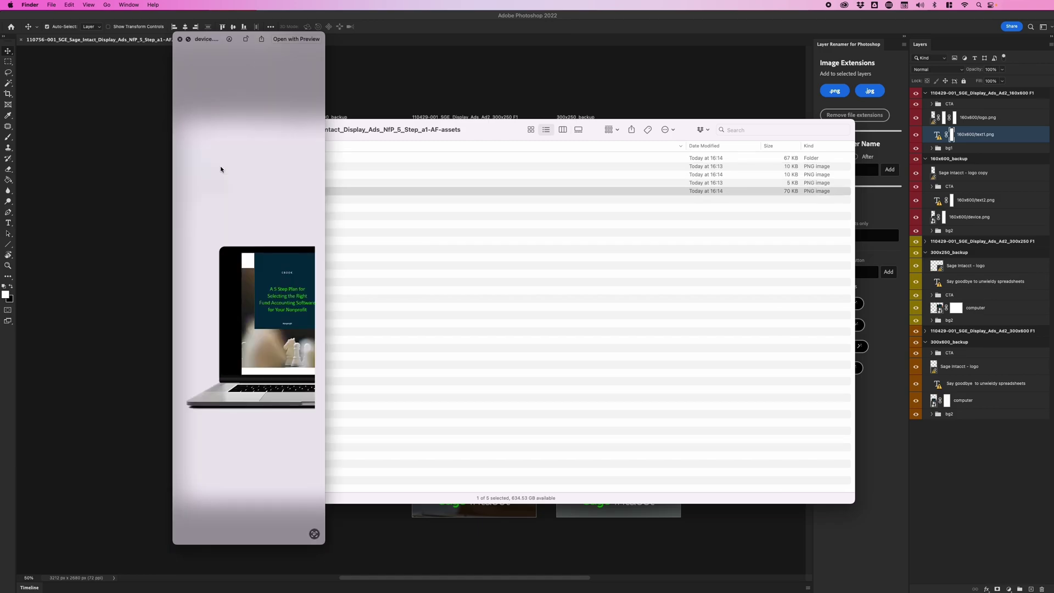
key("space")
left_click(1016, 104)
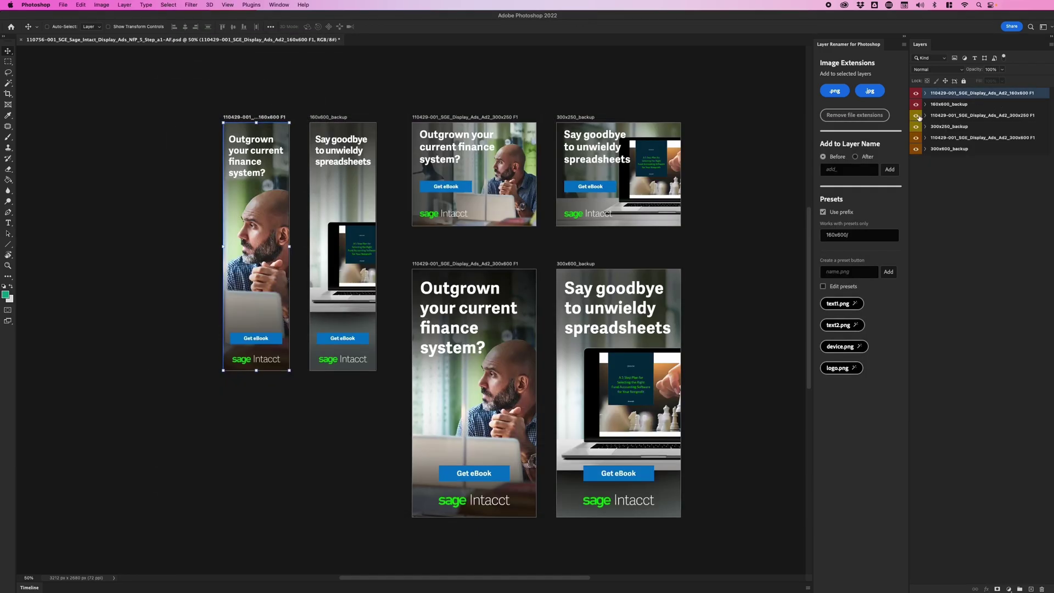
Step: Append .jpg to the 160x600, 300x250 and 300x600 F1 and backup artboard names
left_click(869, 92)
left_click(976, 105)
left_click(870, 91)
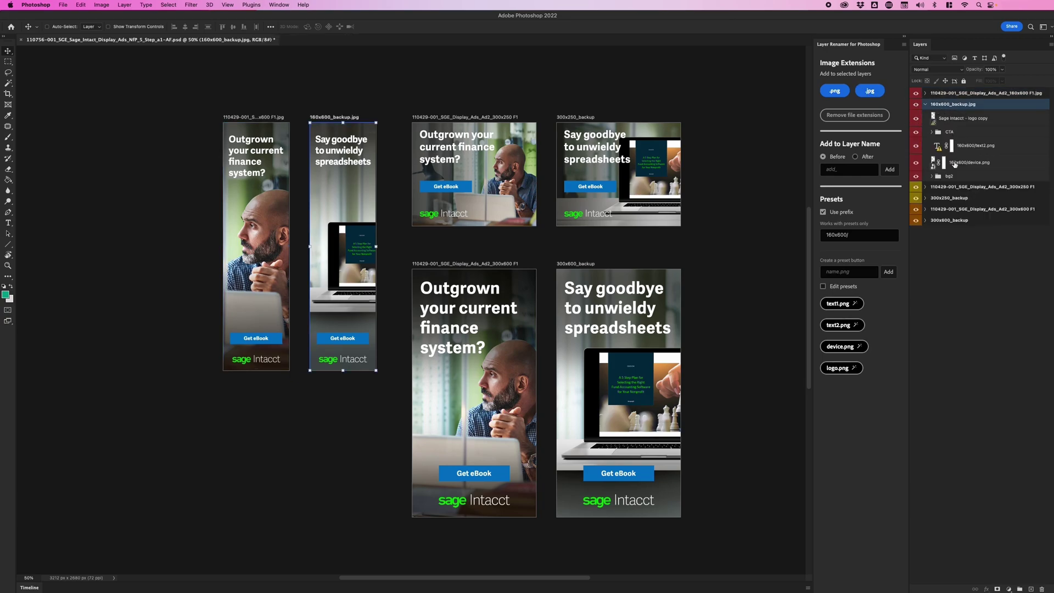
left_click(956, 188)
left_click(870, 91)
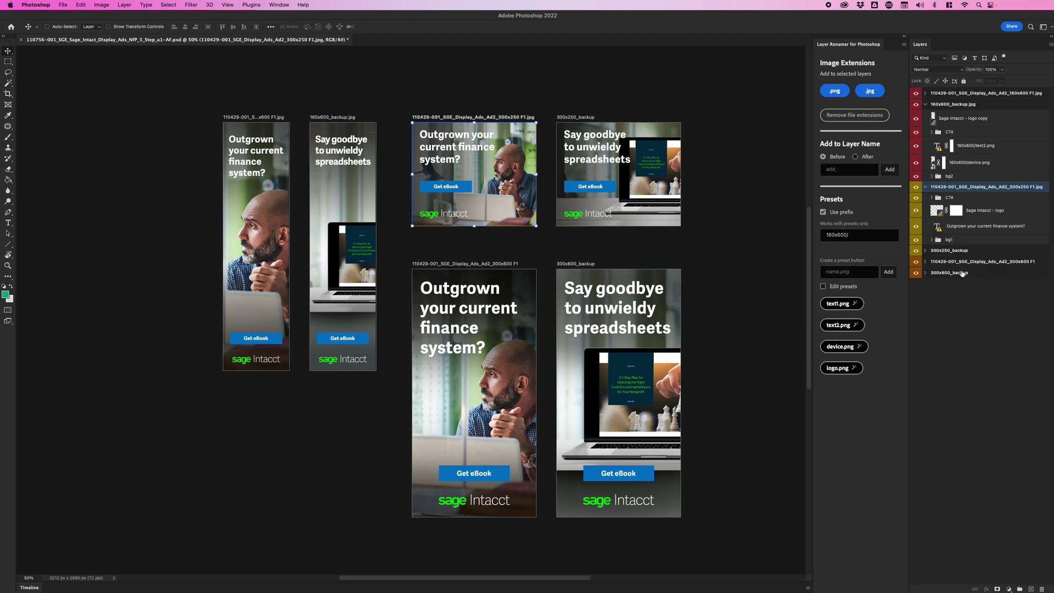
left_click(959, 251)
left_click(870, 91)
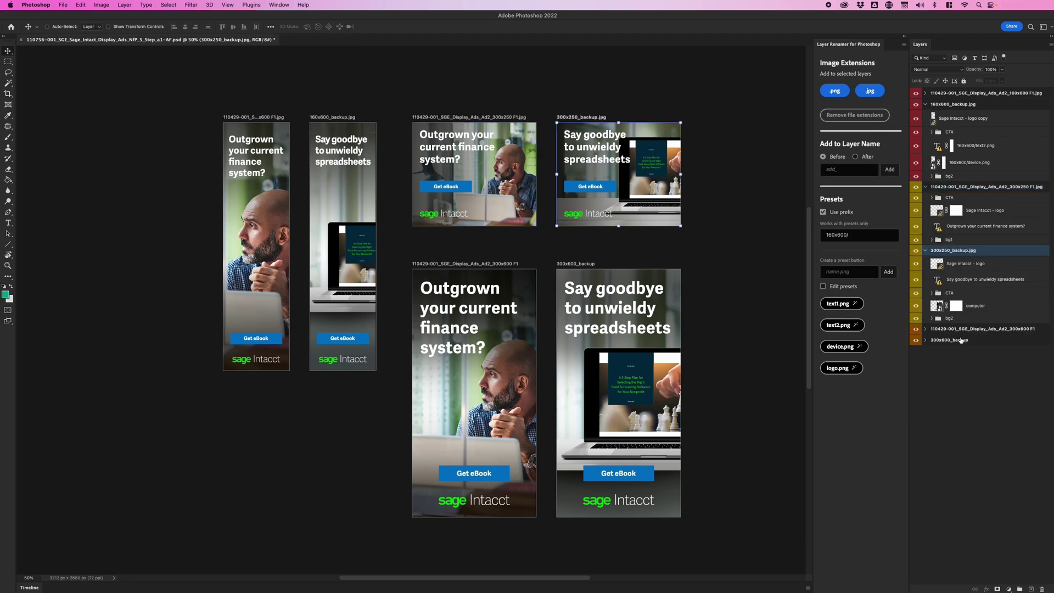
left_click(958, 328)
left_click(869, 91)
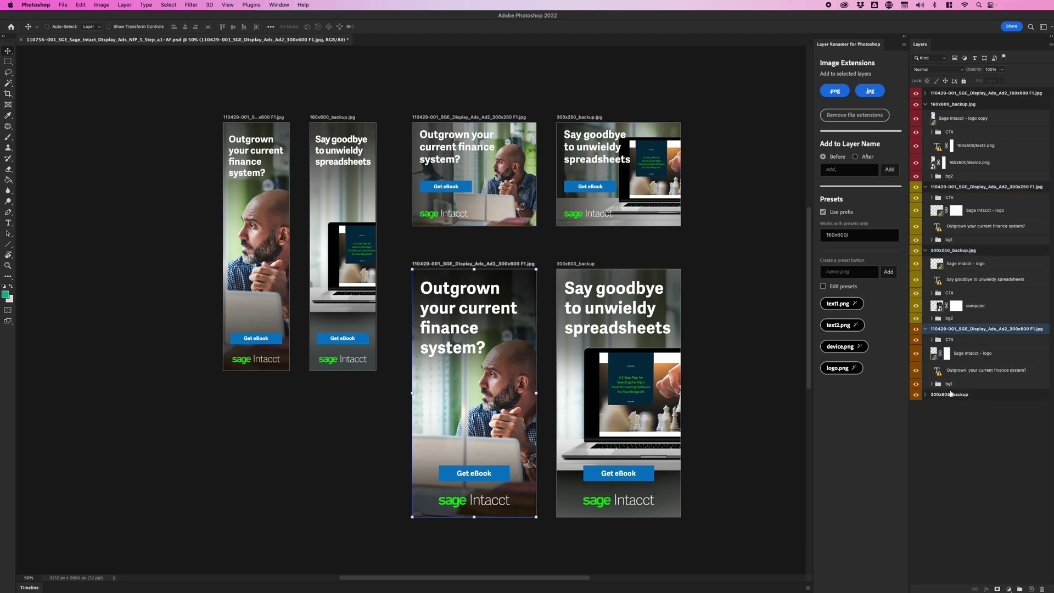
left_click(950, 394)
Step: Add .jpg to 300x600_backup, then Quick Look the exported JPGs in Finder and return to Photoshop
left_click(869, 91)
key("super+Tab")
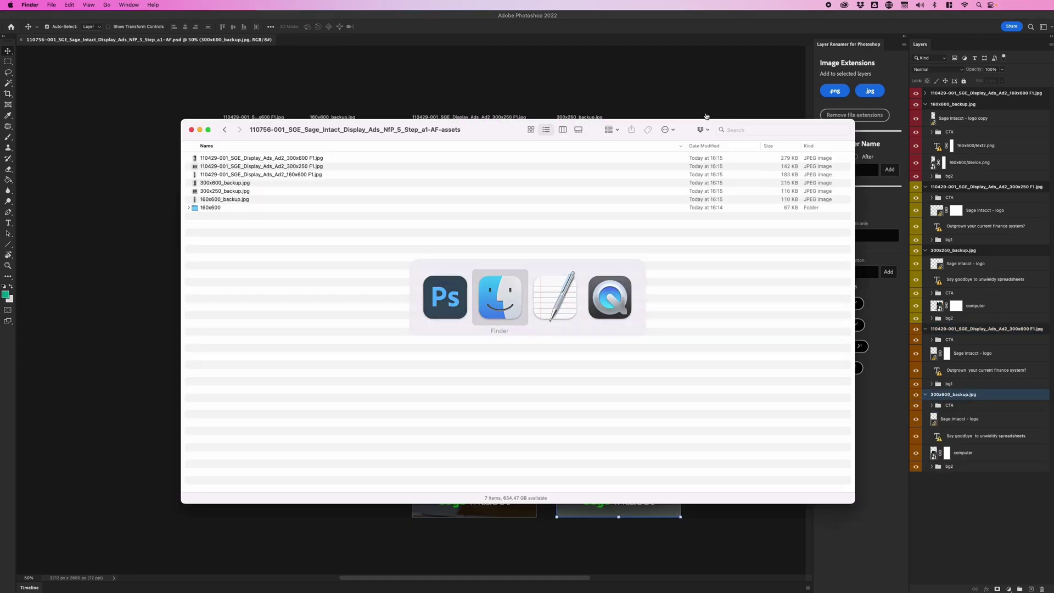
left_click(374, 159)
key("space")
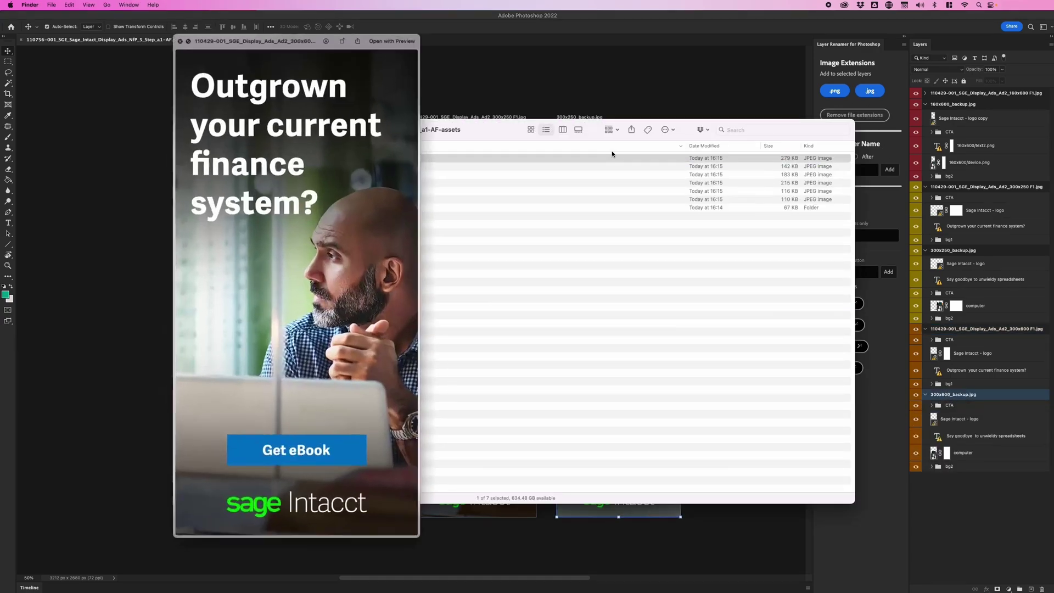
key("Down")
key("Down")
key("Down")
key("space")
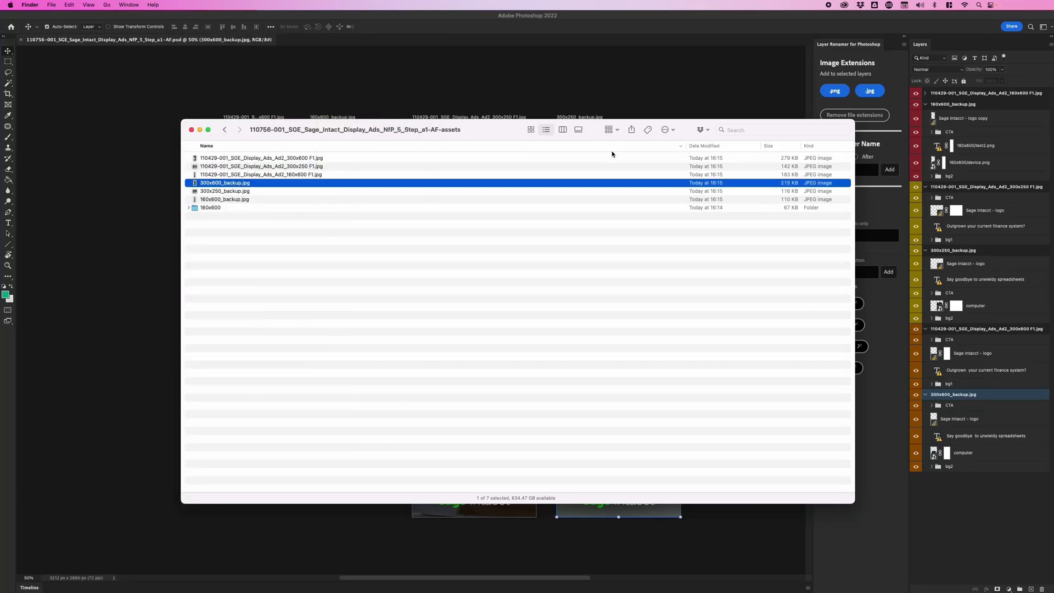
key("space")
key("Down")
key("Down")
key("space")
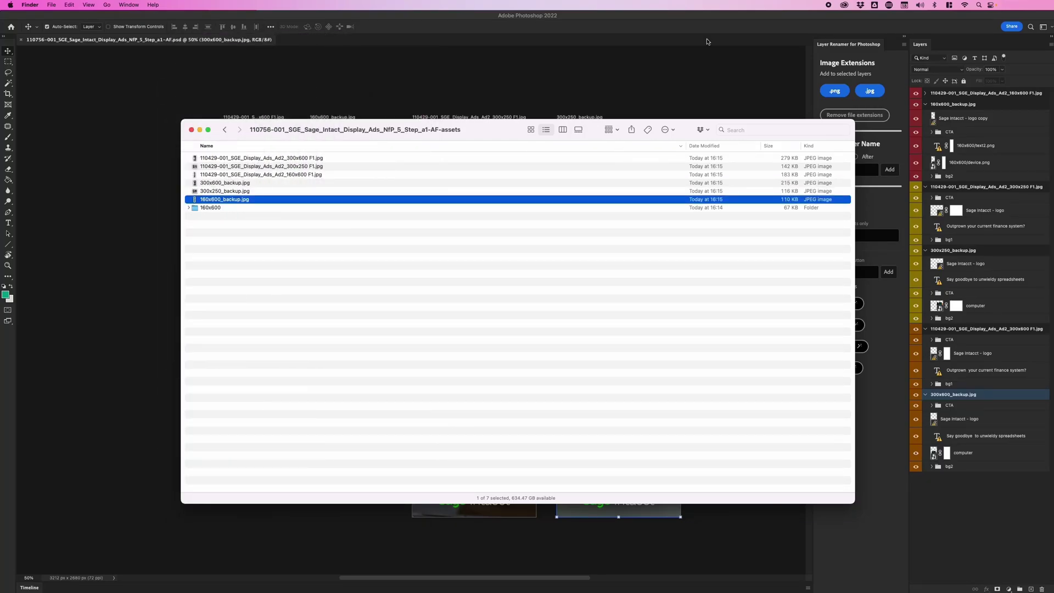
left_click(681, 89)
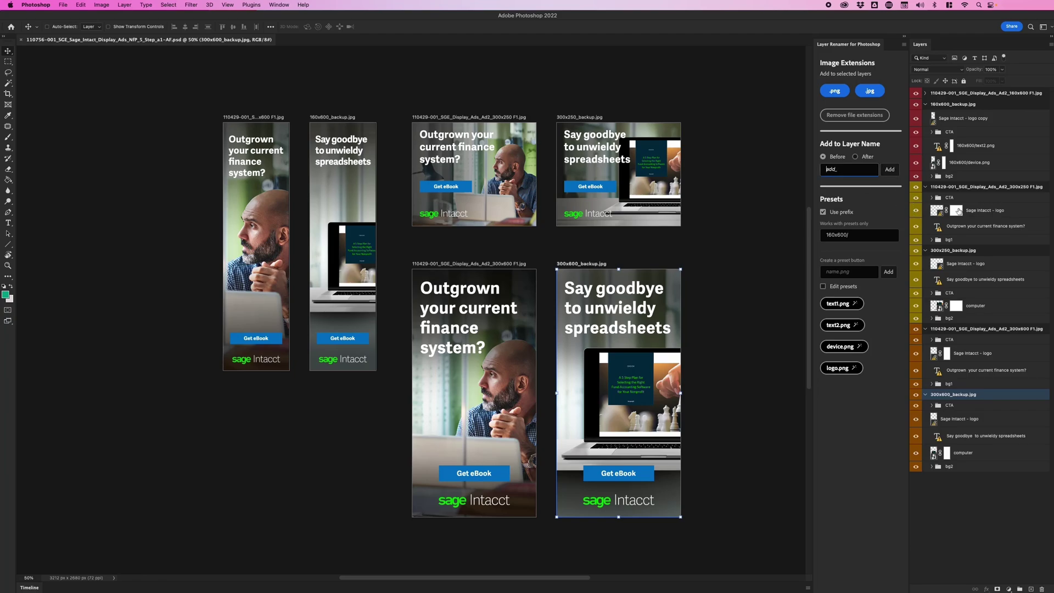
Step: Prefix the 160x600_backup.jpg and 300x250_backup.jpg artboards with 50%, then select 300x600_backup.jpg
left_click(926, 100, "alt")
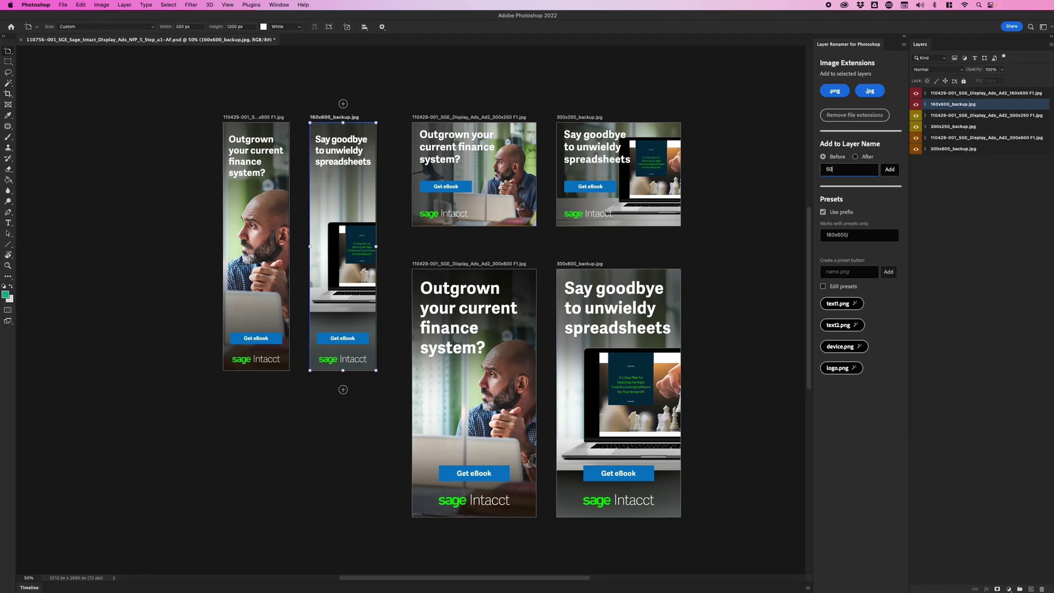
left_click(889, 169)
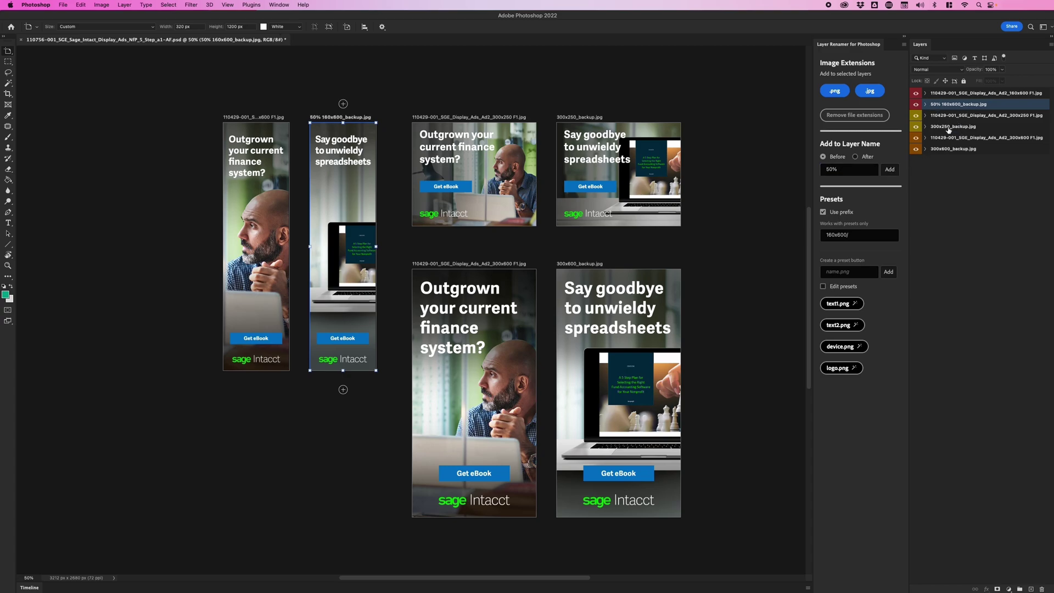
left_click(949, 130)
left_click(890, 169)
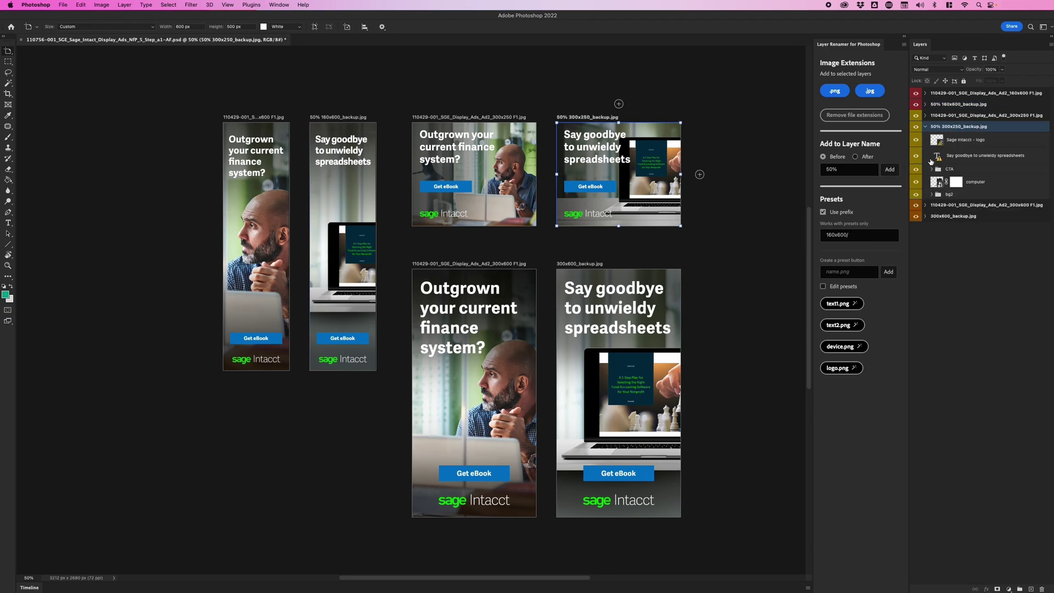
left_click(951, 216)
Step: Prefix 300x600_backup.jpg with 50%, then preview its half-size export in Finder and return
left_click(889, 170)
key("super+Tab")
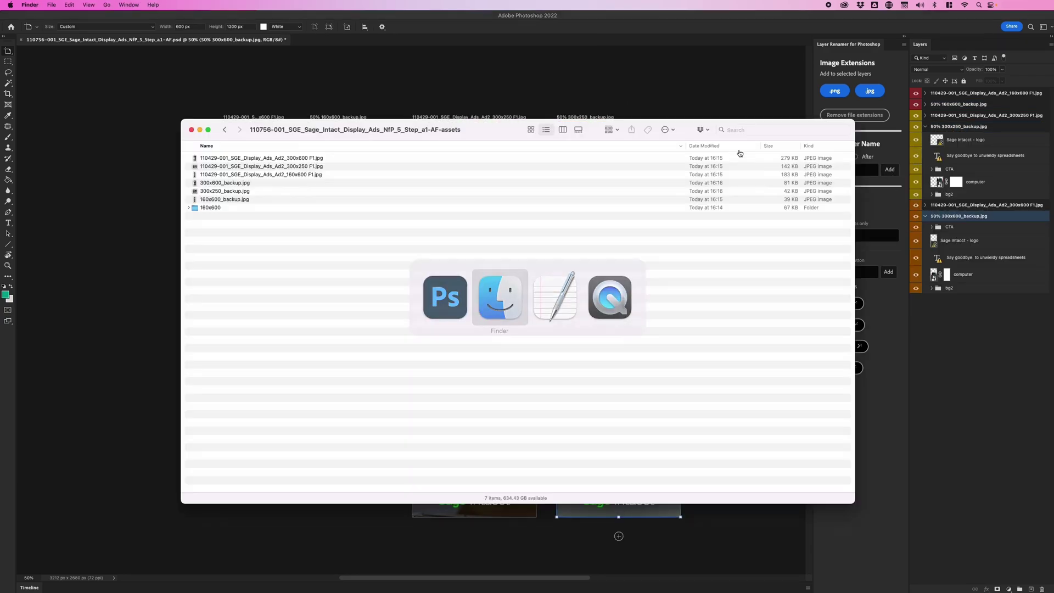
left_click(348, 182)
key("space")
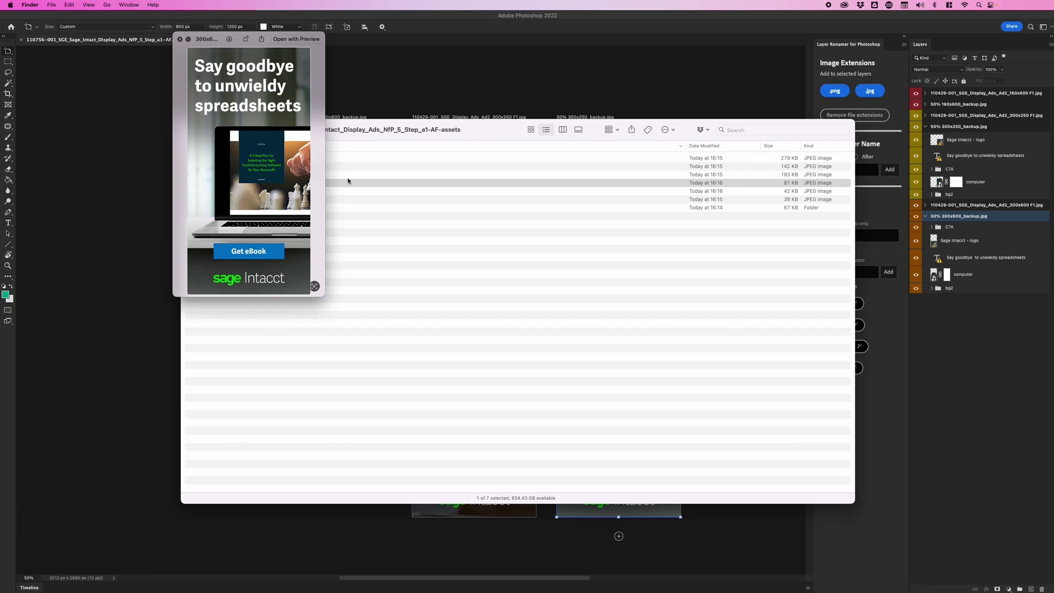
key("Down")
key("Down")
key("Up")
key("Up")
key("super+Tab")
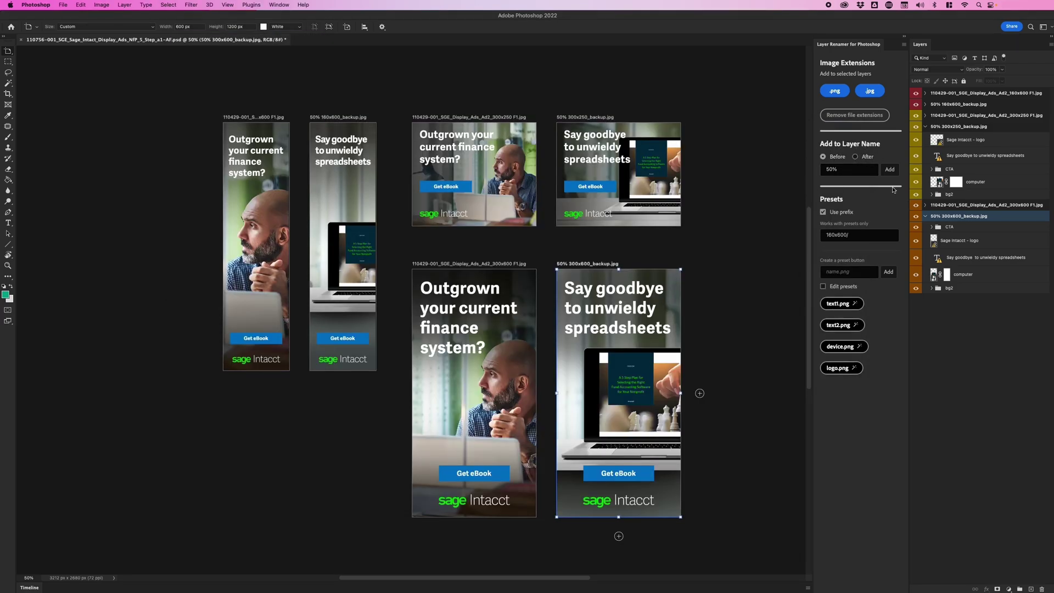
Step: Delete the text1.png entry from Layer Renamer's saved presets, then turn preset editing off
left_click(858, 287)
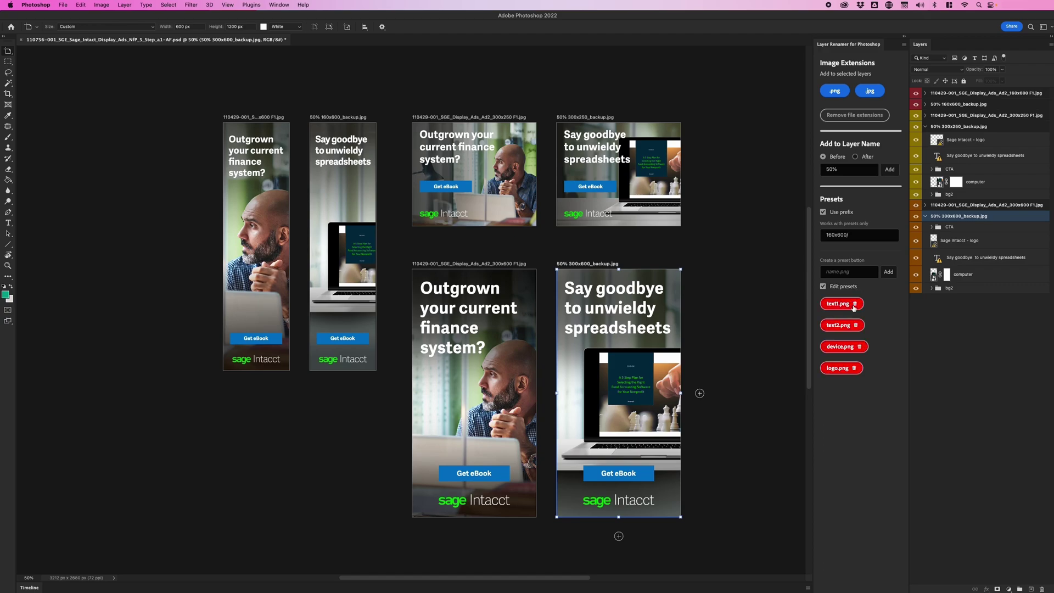
left_click(855, 305)
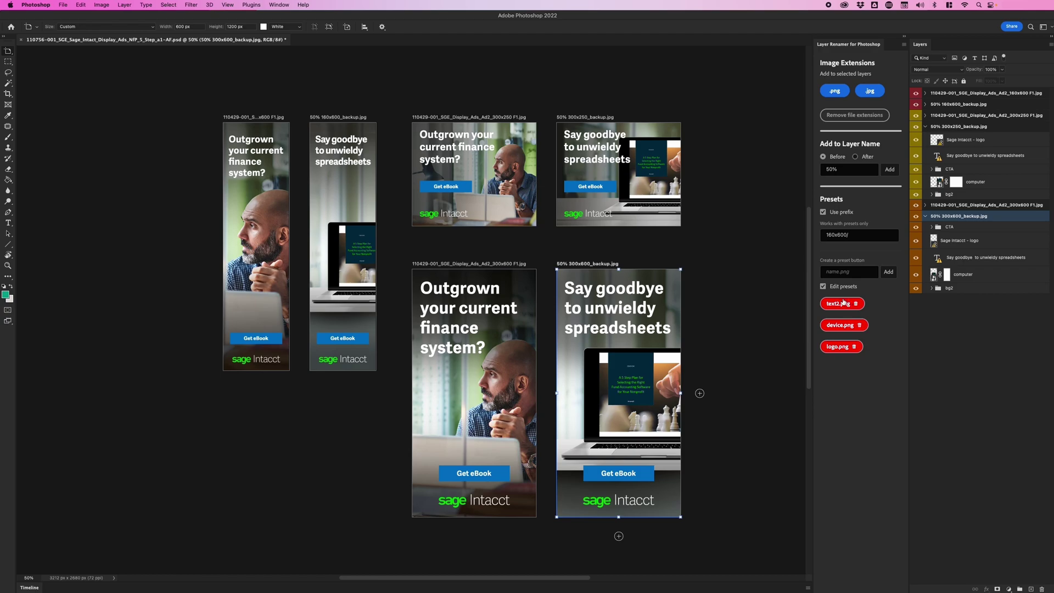
left_click(825, 287)
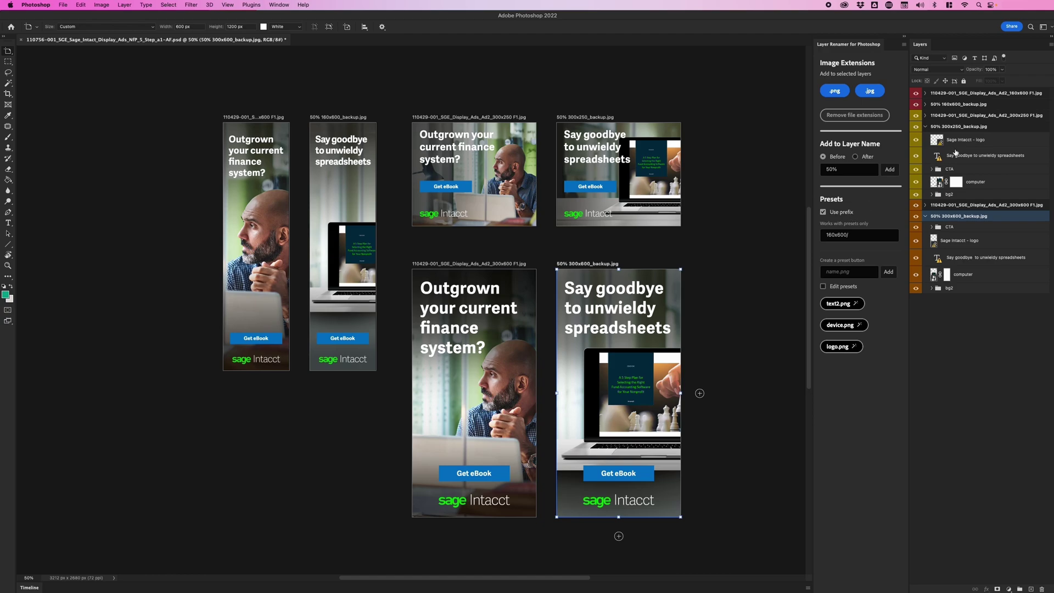
Step: Add .png to the 300x600 F1 ad's inner layers, then select only that artboard
left_click(926, 217)
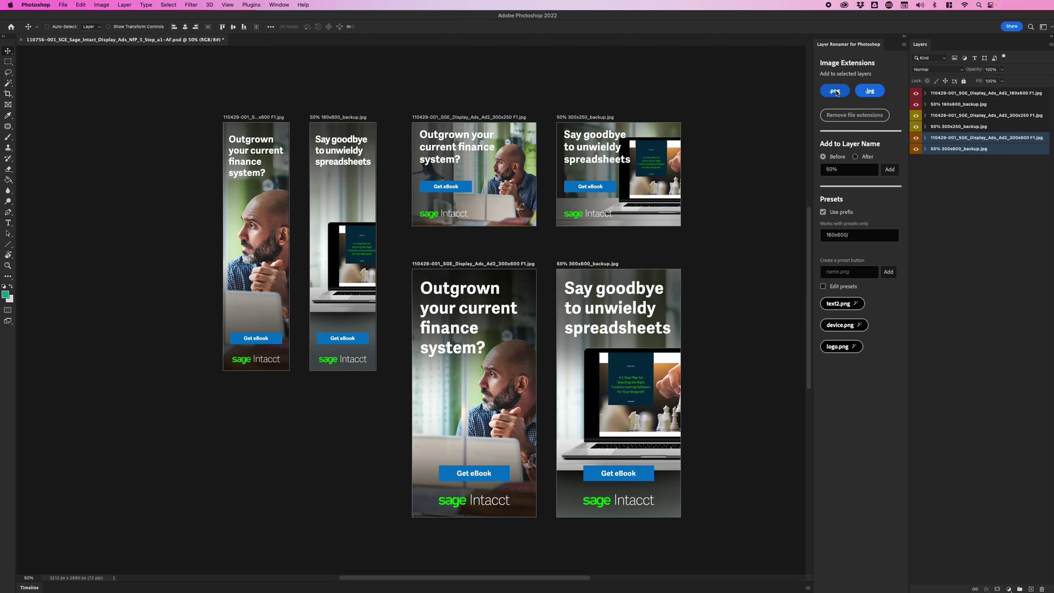
left_click(836, 91)
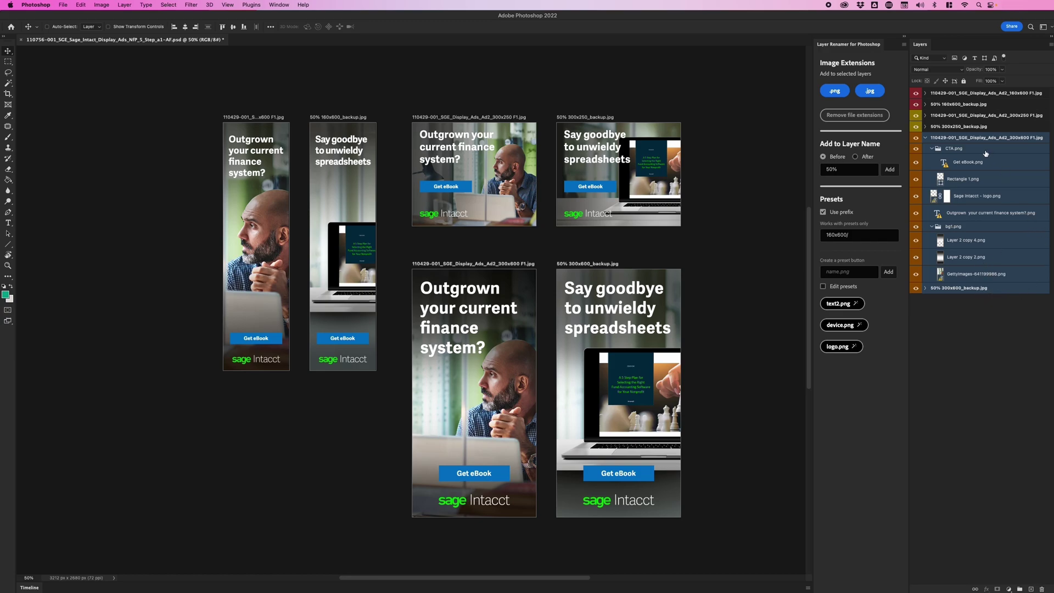
left_click(972, 139)
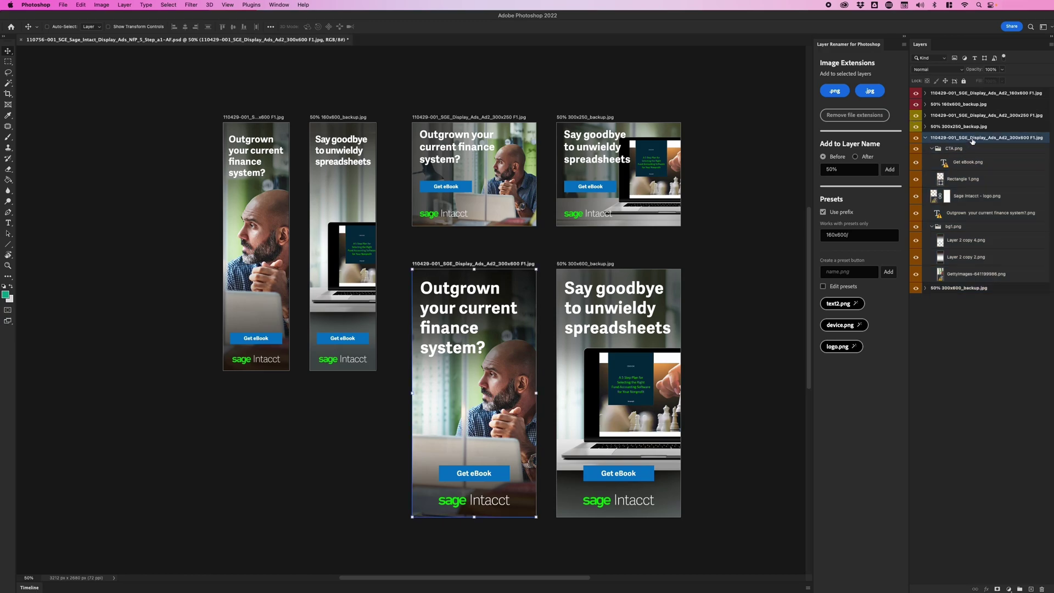
Step: Strip .png from the logo, background, Rectangle 1 and Get eBook layers; open Layer Renamer's page
left_click(1005, 195)
left_click(854, 114)
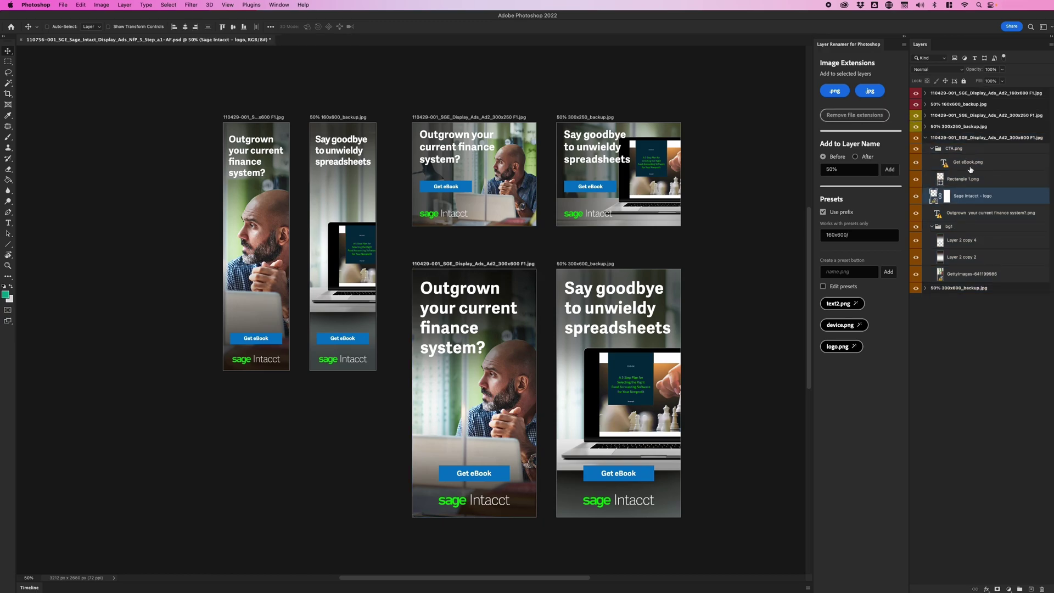
left_click(966, 179)
left_click(973, 165, "shift")
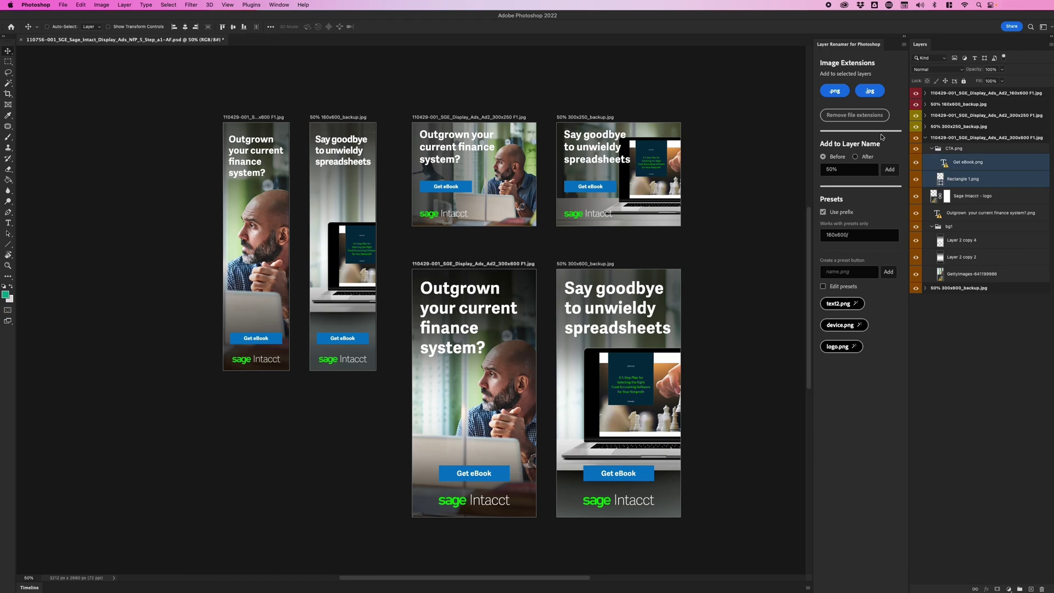
left_click(855, 115)
left_click(1004, 214)
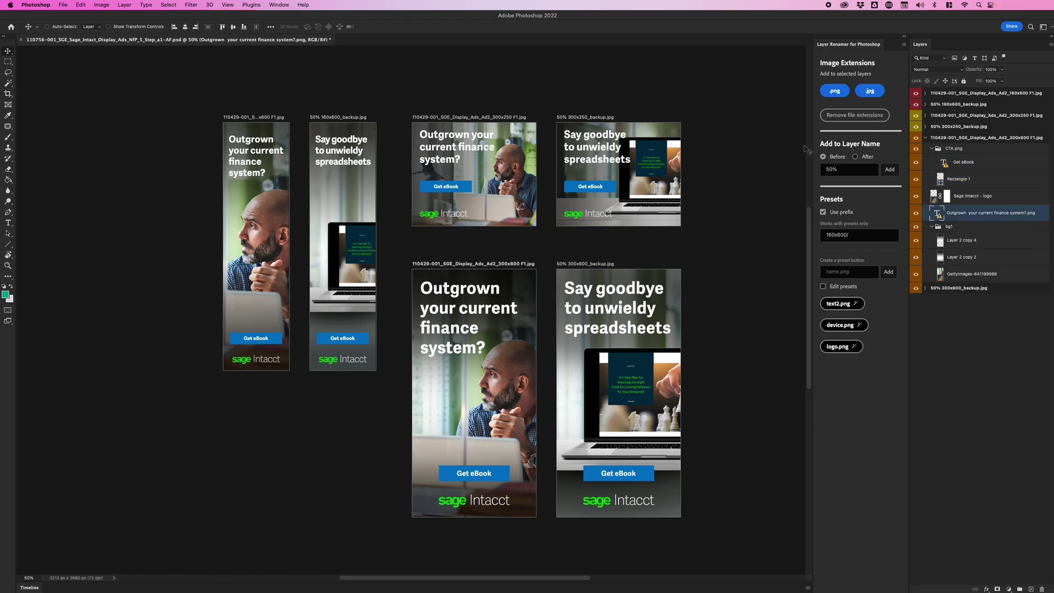
left_click(855, 115)
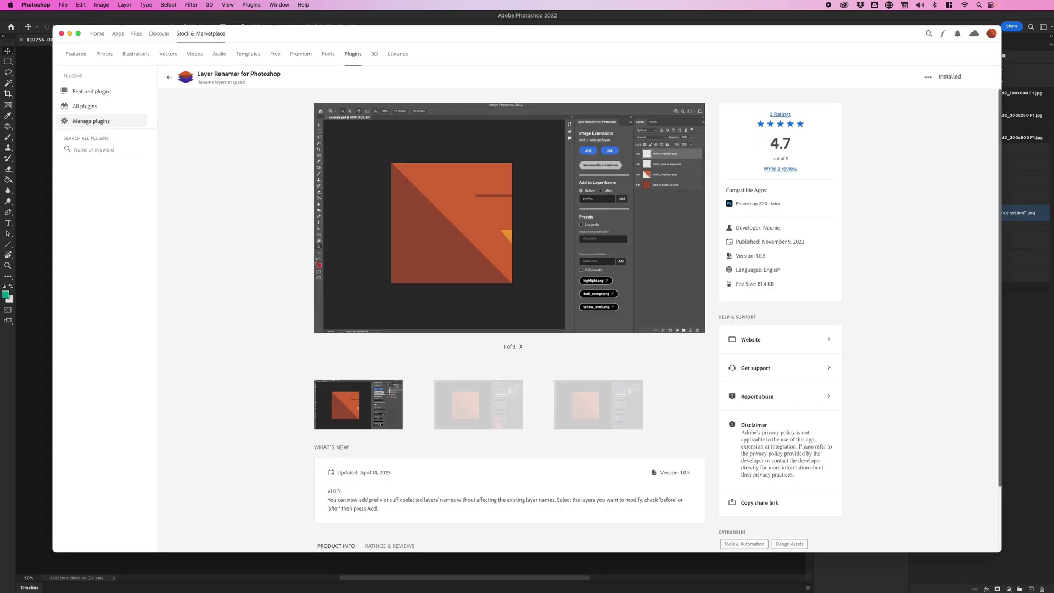